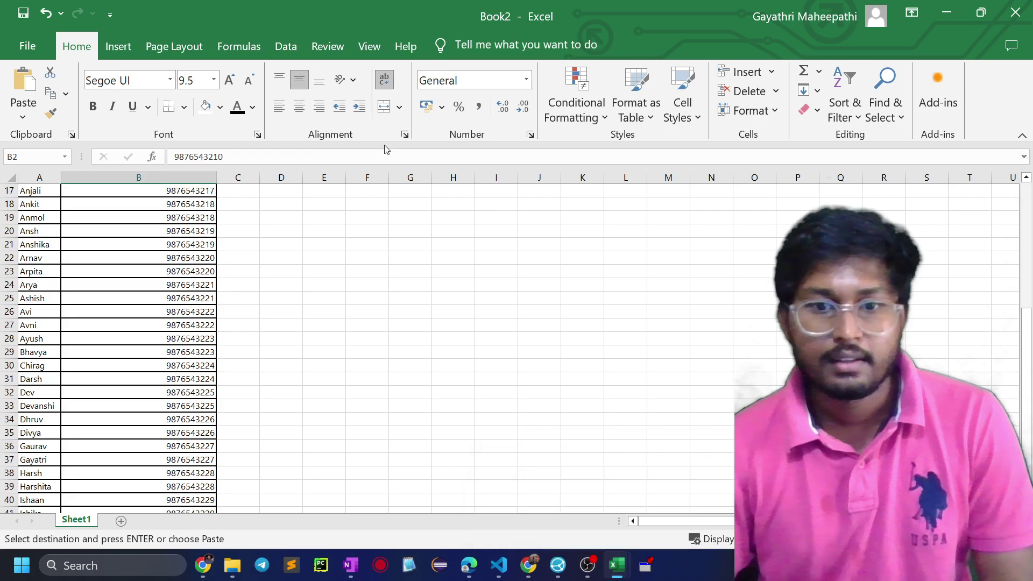
- Select the names in column A and phone numbers in column B to review them
{"action": "left_click", "coordinate": [250, 284]}
{"action": "scroll", "coordinate": [272, 284], "scroll_direction": "up", "scroll_amount": 5}
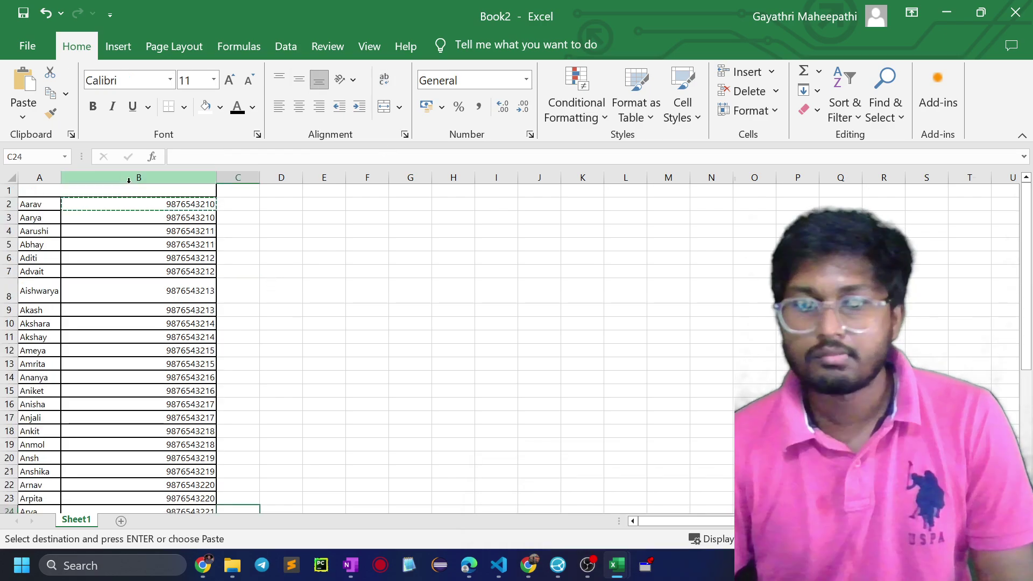
{"action": "left_click_drag", "start_coordinate": [52, 206], "coordinate": [40, 292]}
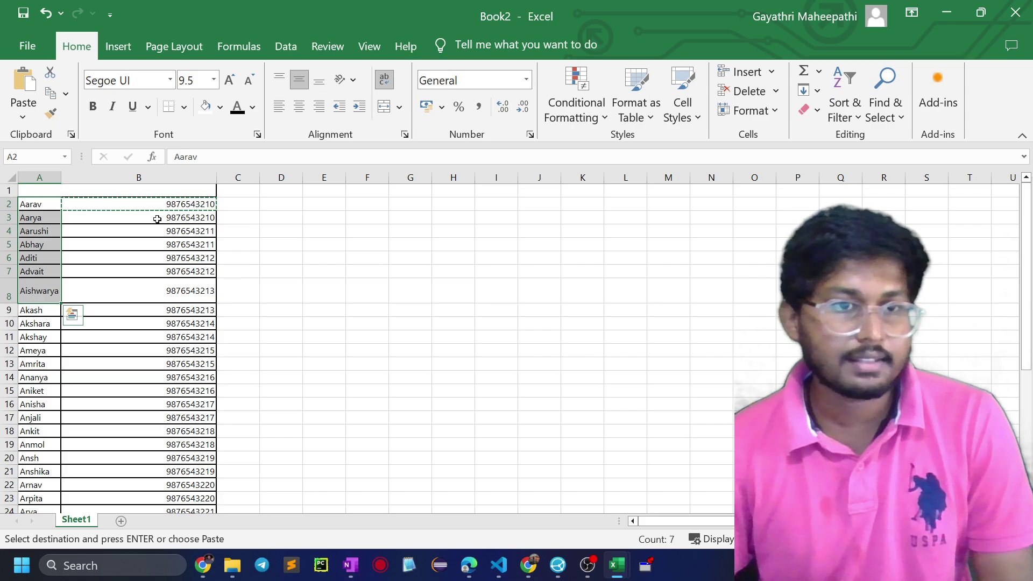
{"action": "left_click_drag", "start_coordinate": [165, 210], "coordinate": [161, 305]}
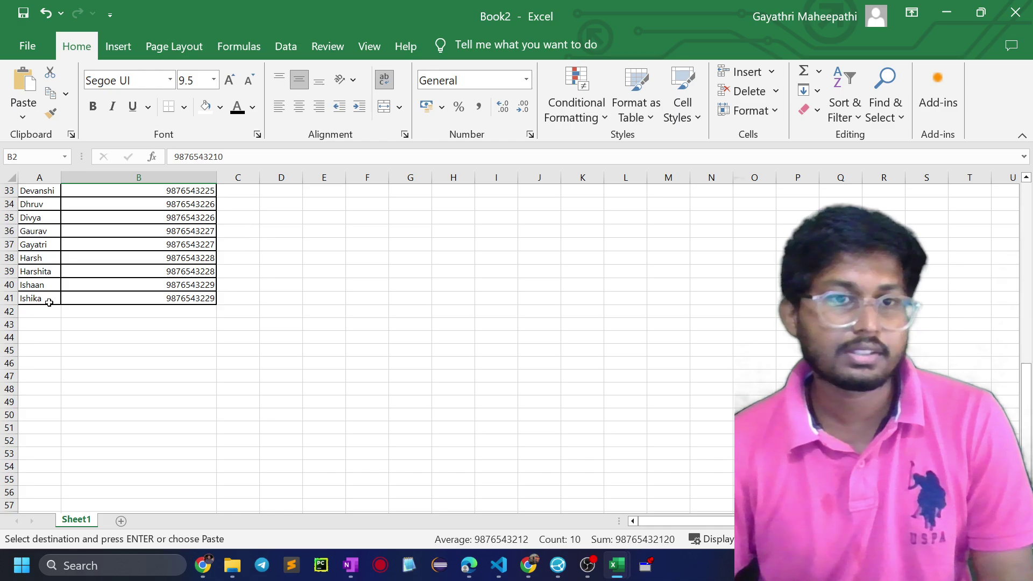
{"action": "scroll", "coordinate": [280, 293], "scroll_direction": "up", "scroll_amount": 10}
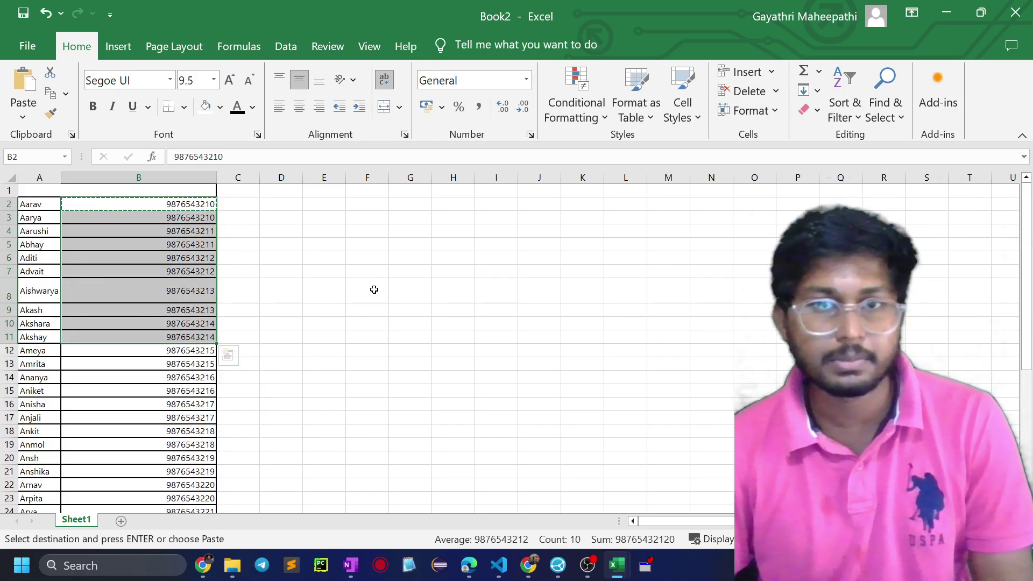
- Maximize Google Contacts, open its Import contacts dialog, then return to the Excel workbook
{"action": "left_click", "coordinate": [950, 16]}
{"action": "mouse_move", "coordinate": [468, 564]}
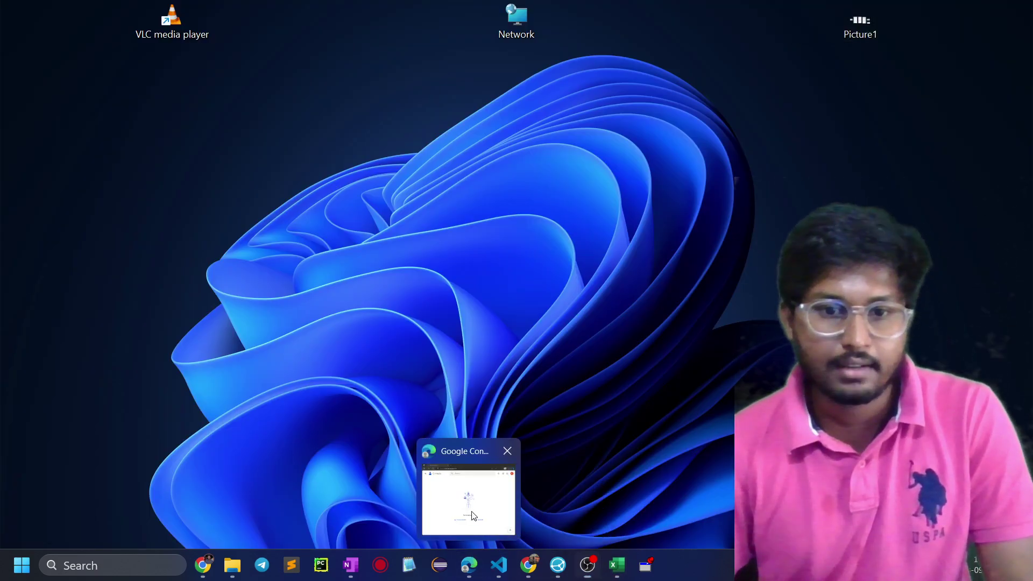
{"action": "left_click", "coordinate": [469, 566]}
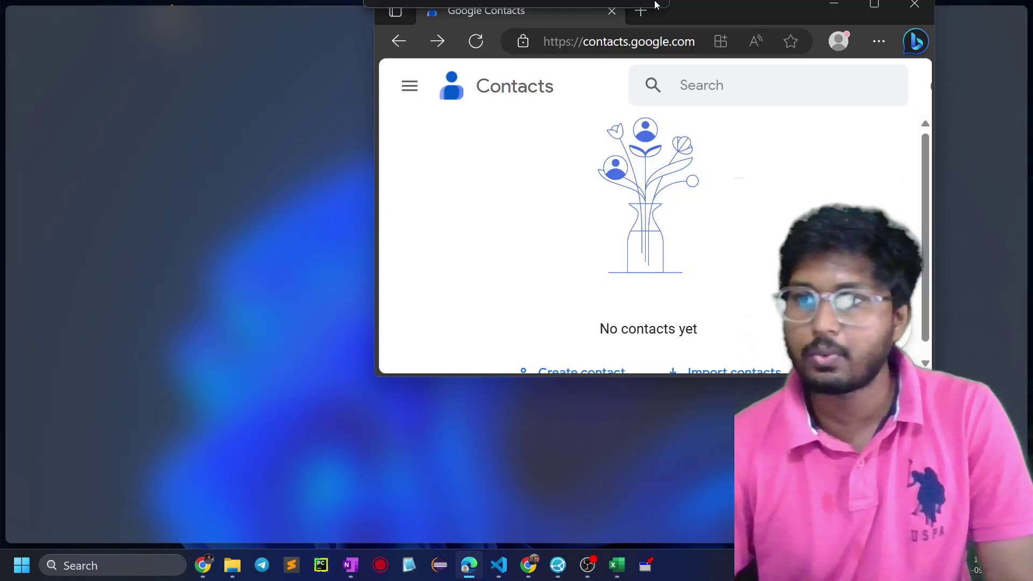
{"action": "left_click_drag", "start_coordinate": [655, 6], "coordinate": [654, 3]}
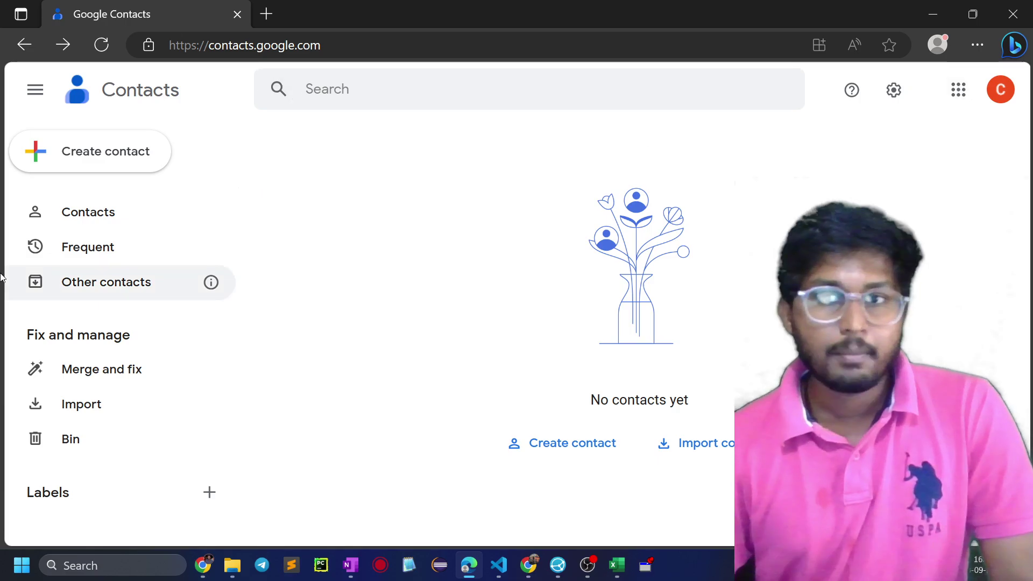
{"action": "left_click", "coordinate": [754, 442]}
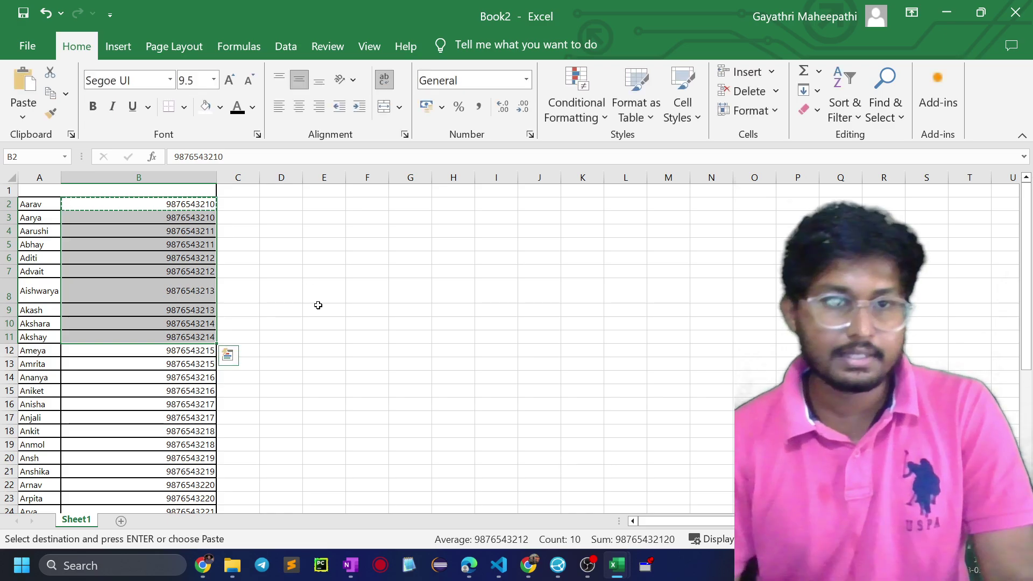
{"action": "left_click", "coordinate": [314, 293]}
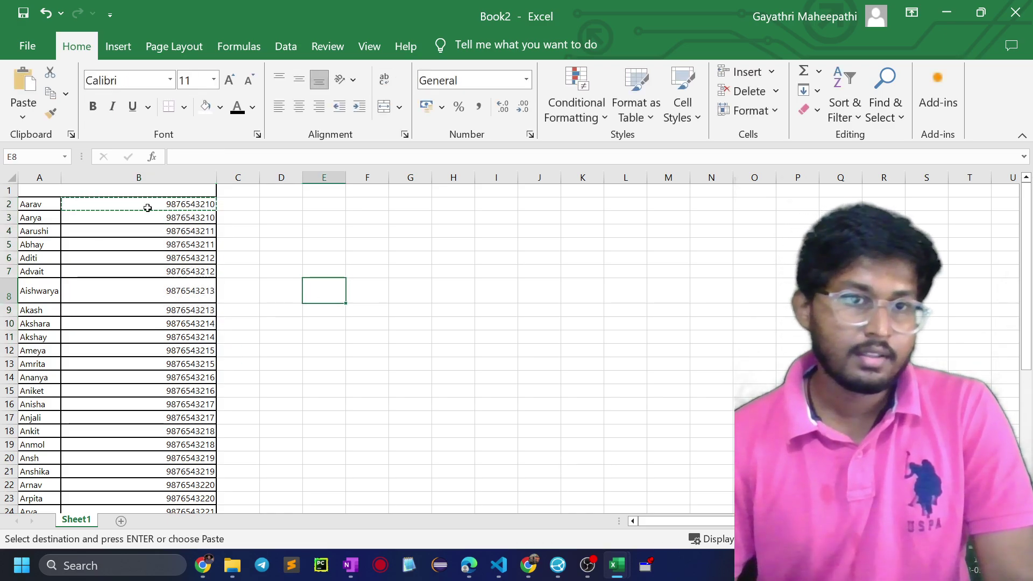
- Enter the header 'Name' in cell A1 after reviewing the columns
{"action": "left_click_drag", "start_coordinate": [147, 205], "coordinate": [137, 310]}
{"action": "left_click_drag", "start_coordinate": [41, 228], "coordinate": [34, 323]}
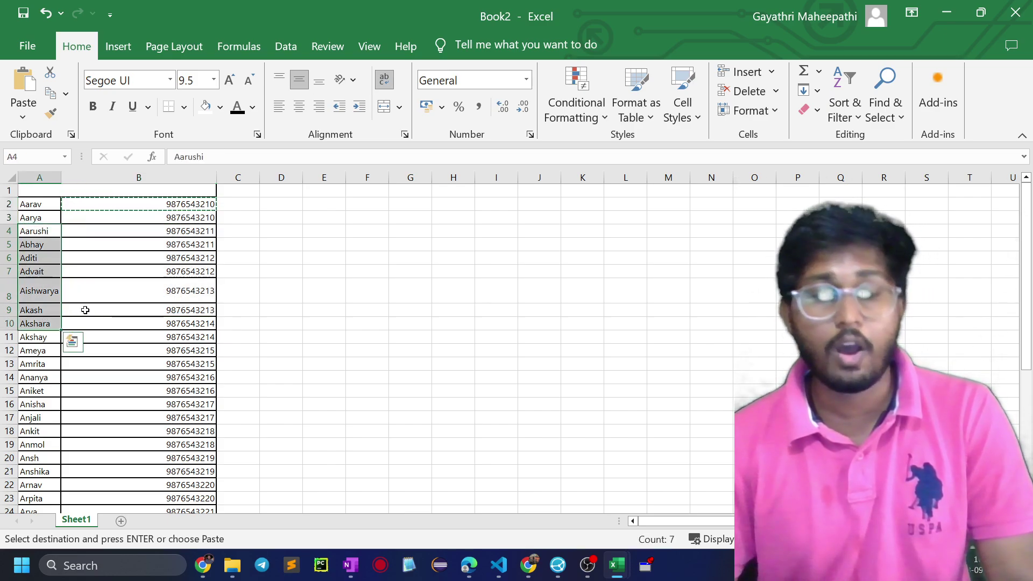
{"action": "left_click", "coordinate": [181, 189]}
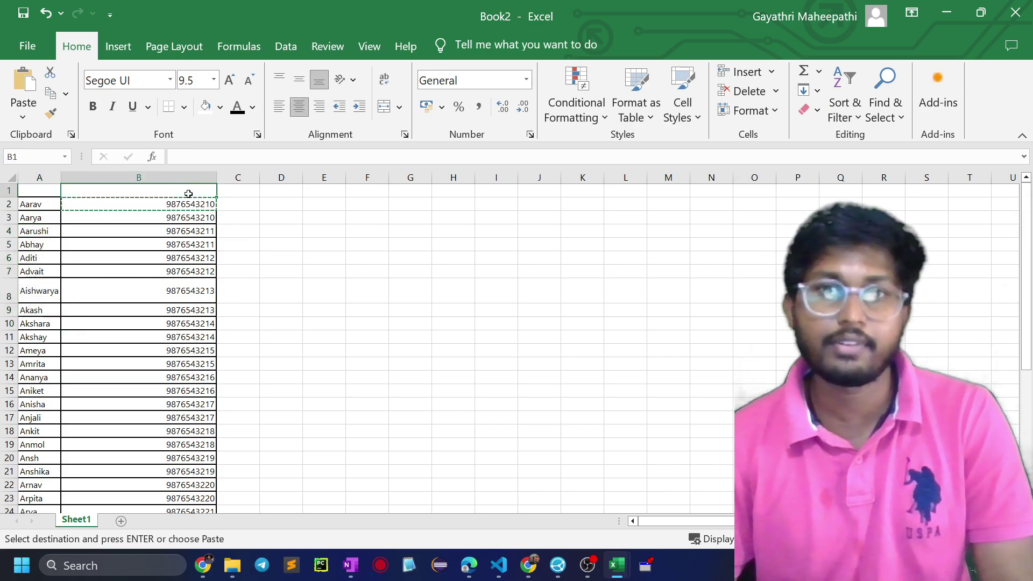
{"action": "left_click", "coordinate": [40, 194]}
{"action": "type", "text": "Name"}
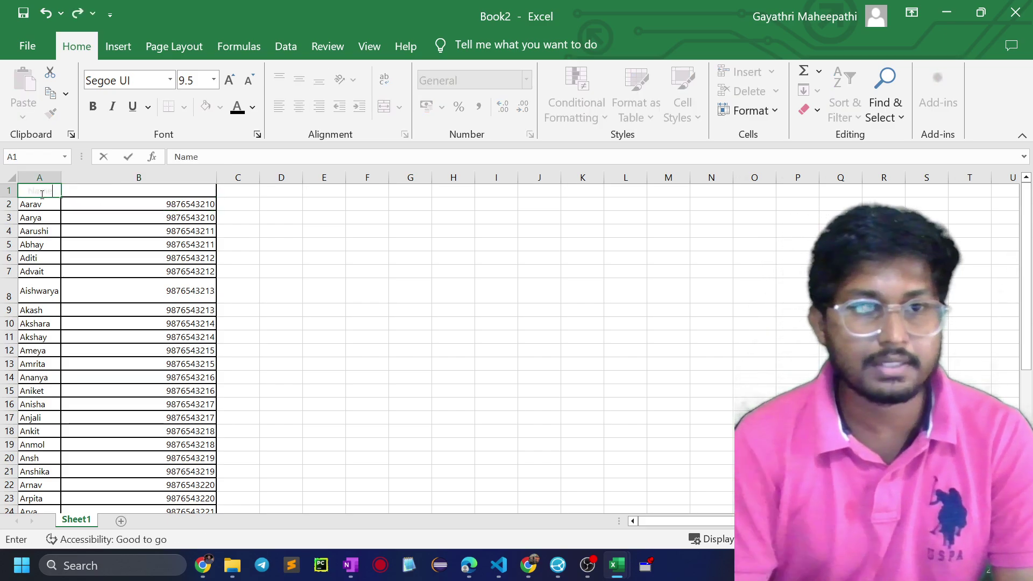
{"action": "left_click", "coordinate": [144, 190]}
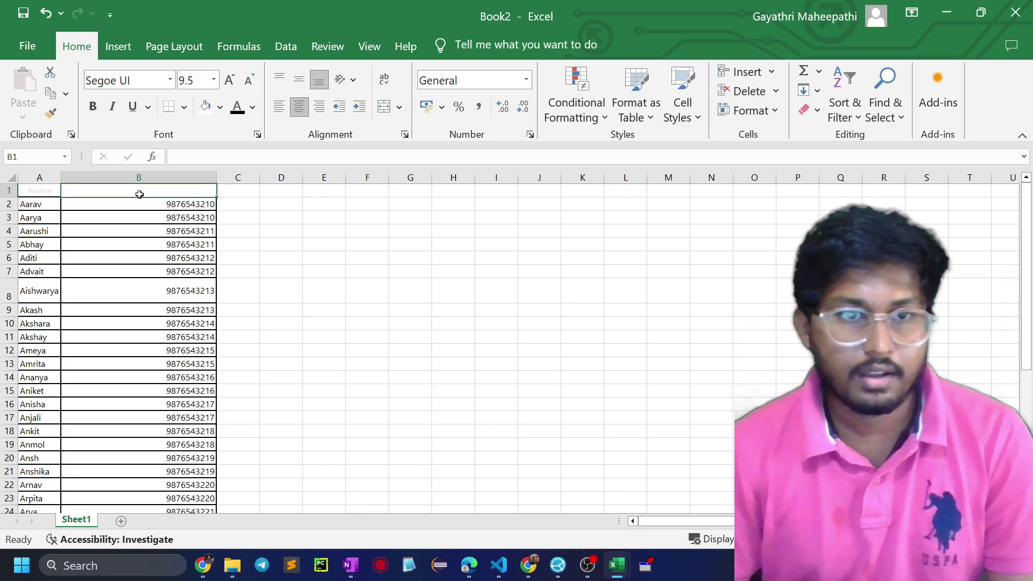
- Give cell B1 a black fill and white font for the phone header
{"action": "left_click", "coordinate": [219, 107]}
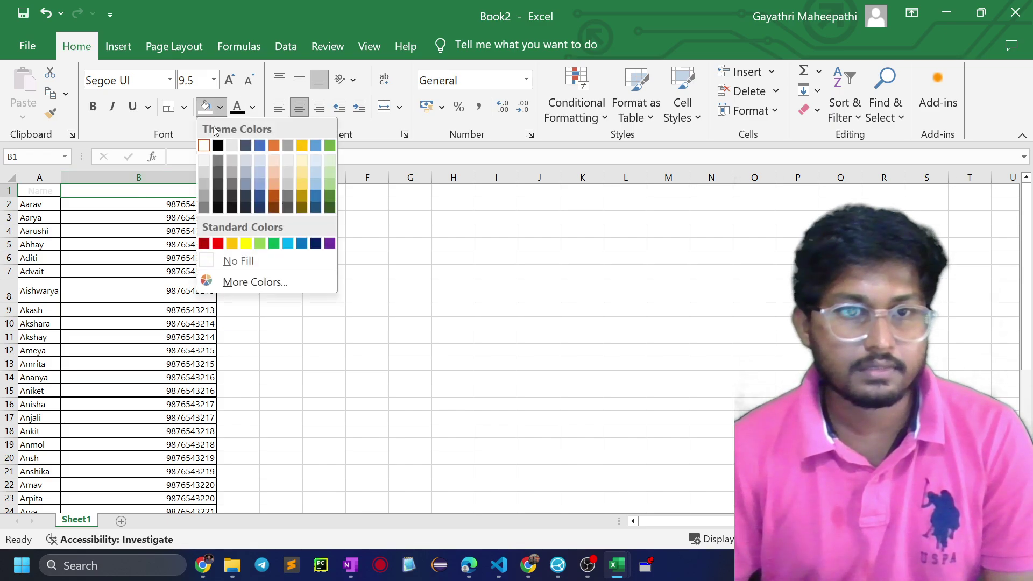
{"action": "left_click", "coordinate": [216, 148]}
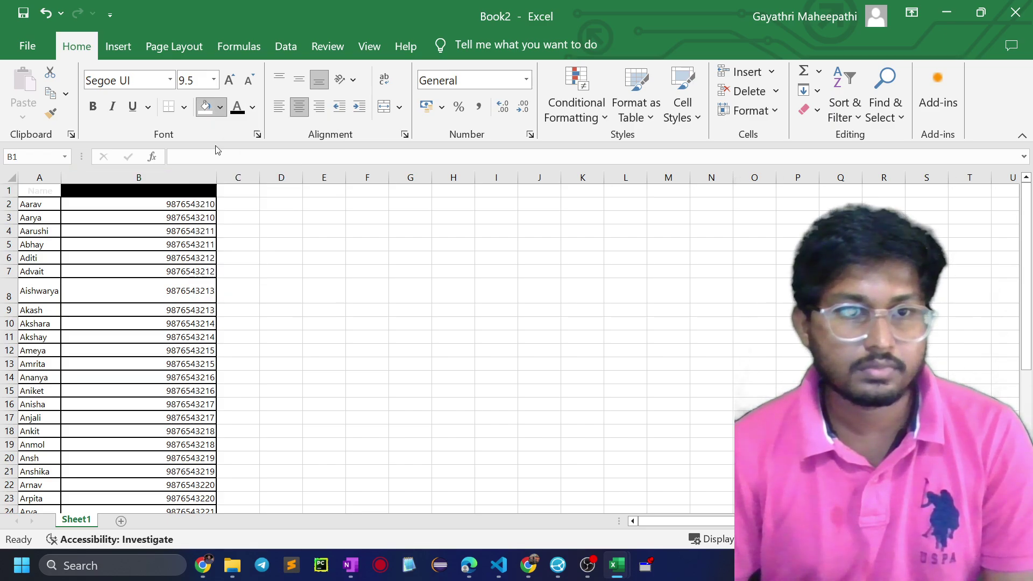
{"action": "left_click", "coordinate": [252, 107]}
{"action": "left_click", "coordinate": [235, 165]}
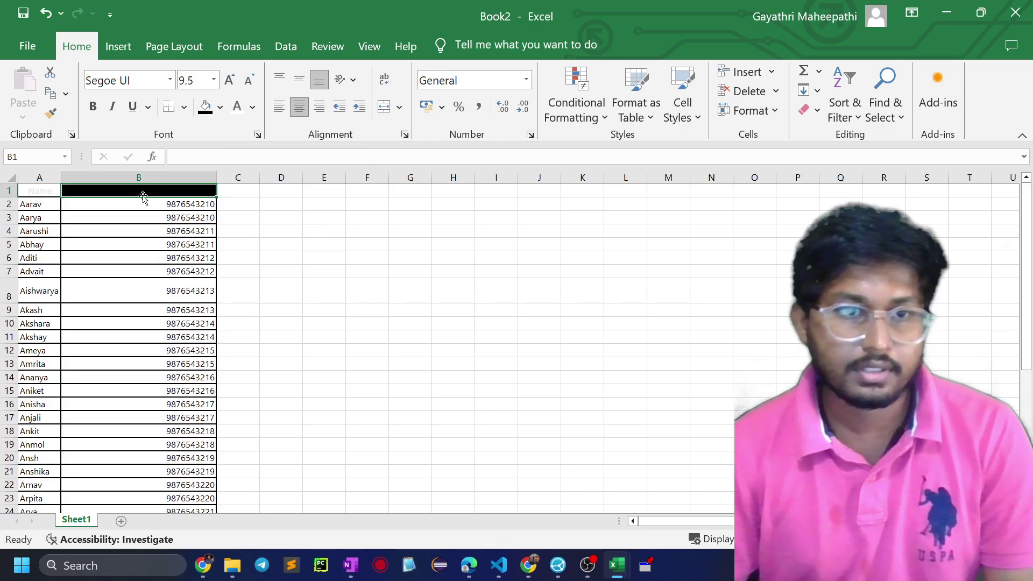
{"action": "type", "text": "phone"}
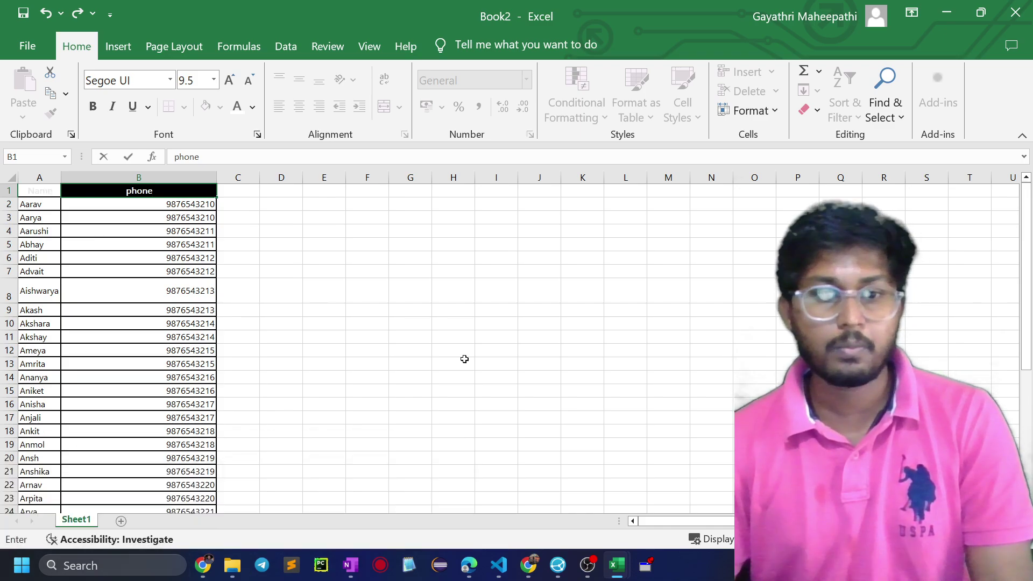
- Cancel the import dialog in Google Contacts and start creating a single new contact
{"action": "left_click", "coordinate": [954, 17]}
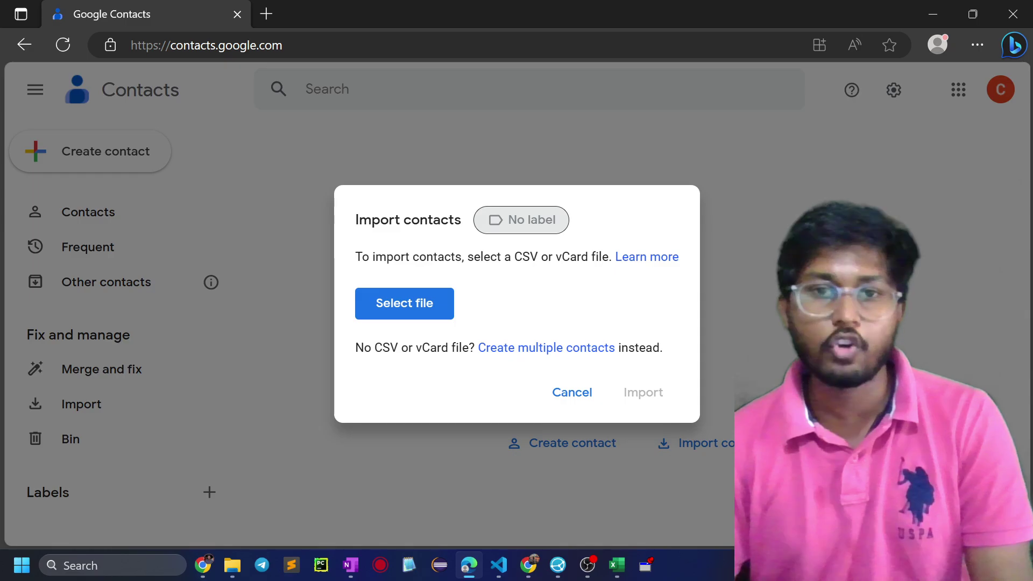
{"action": "left_click", "coordinate": [572, 401]}
{"action": "left_click", "coordinate": [111, 139]}
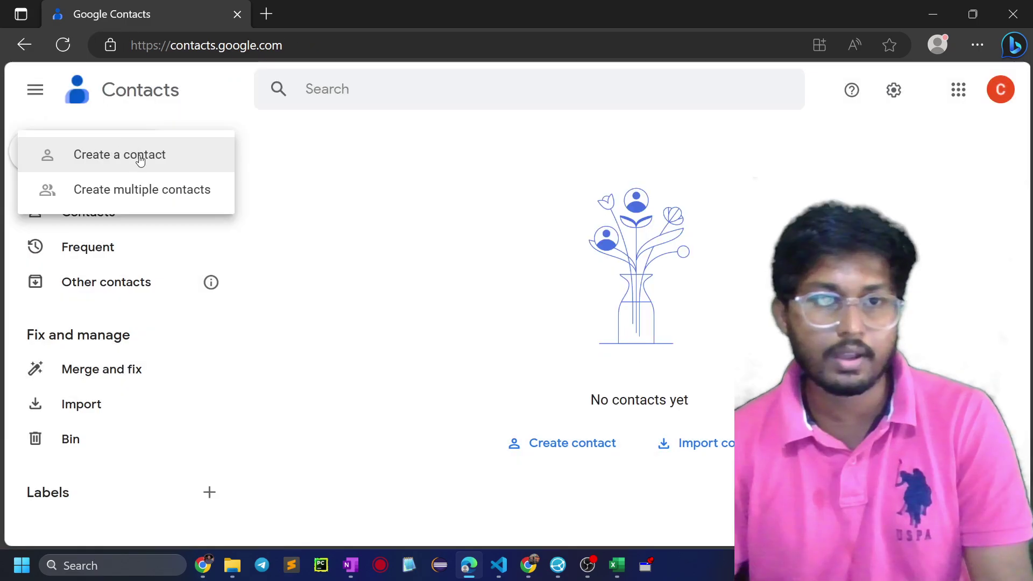
{"action": "left_click", "coordinate": [138, 157]}
{"action": "type", "text": "abc"}
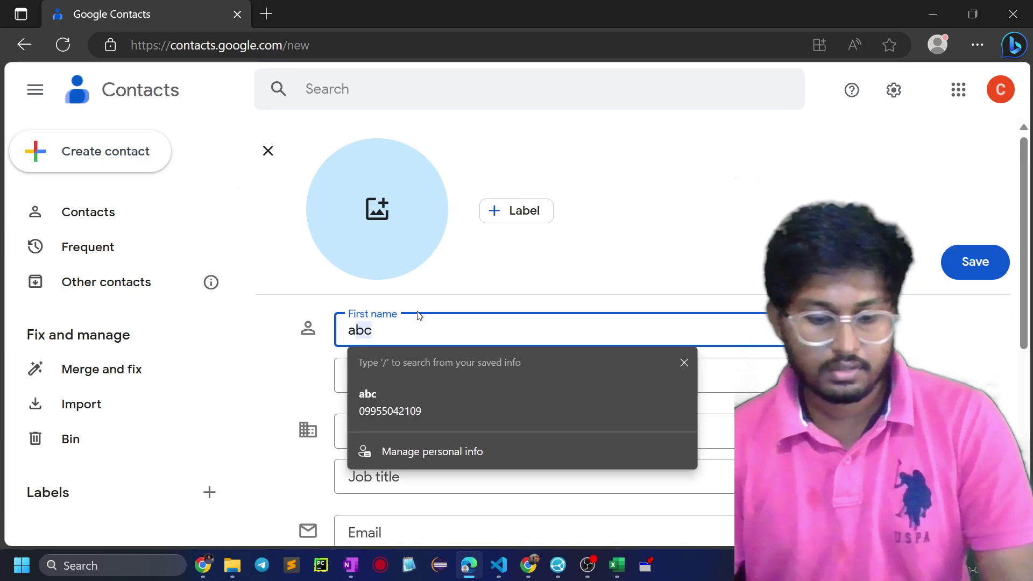
{"action": "key", "text": "BackSpace"}
{"action": "key", "text": "BackSpace"}
{"action": "key", "text": "BackSpace"}
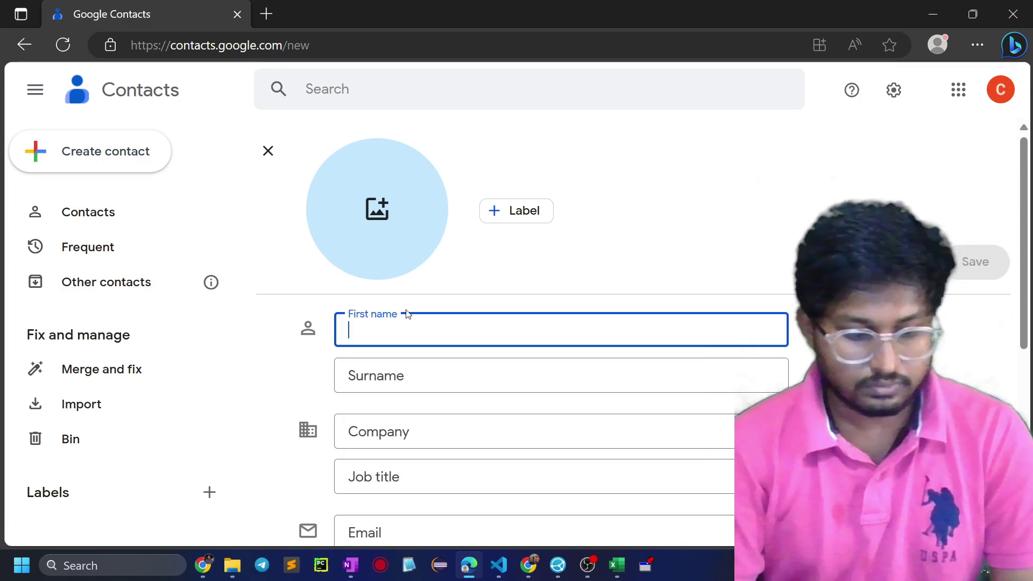
{"action": "type", "text": "A1"}
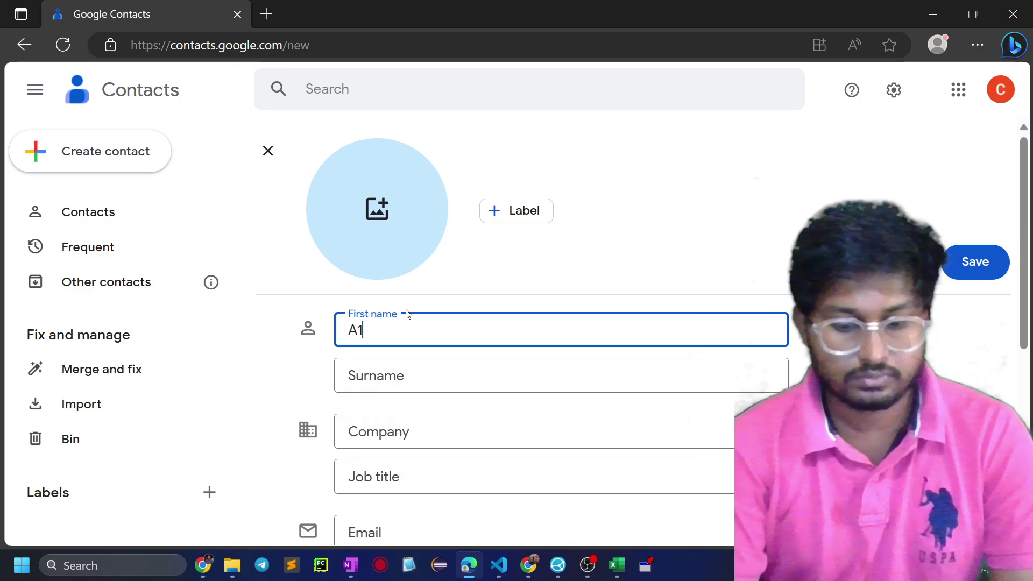
{"action": "scroll", "coordinate": [406, 314], "scroll_direction": "down", "scroll_amount": 2}
{"action": "left_click", "coordinate": [479, 413]}
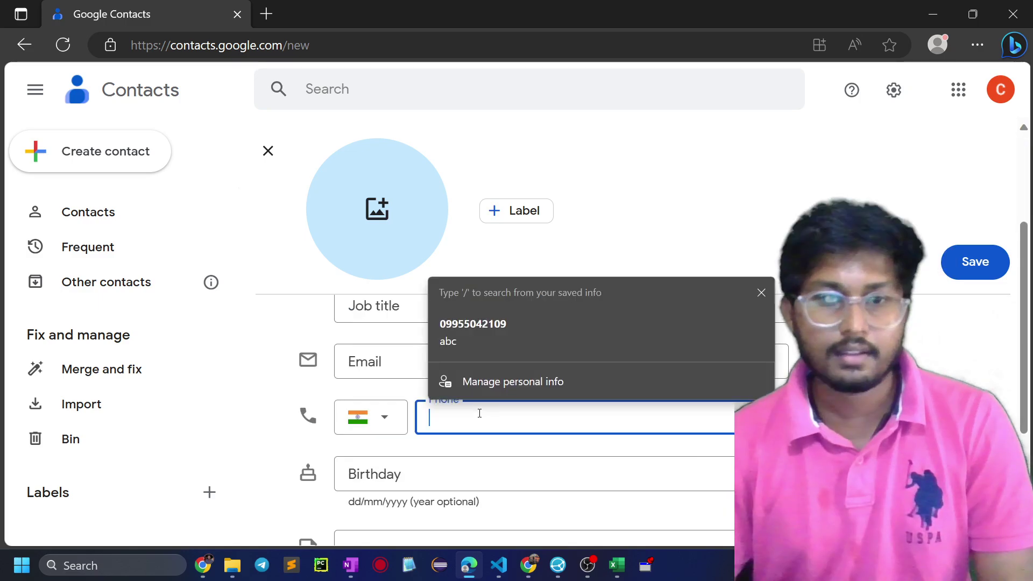
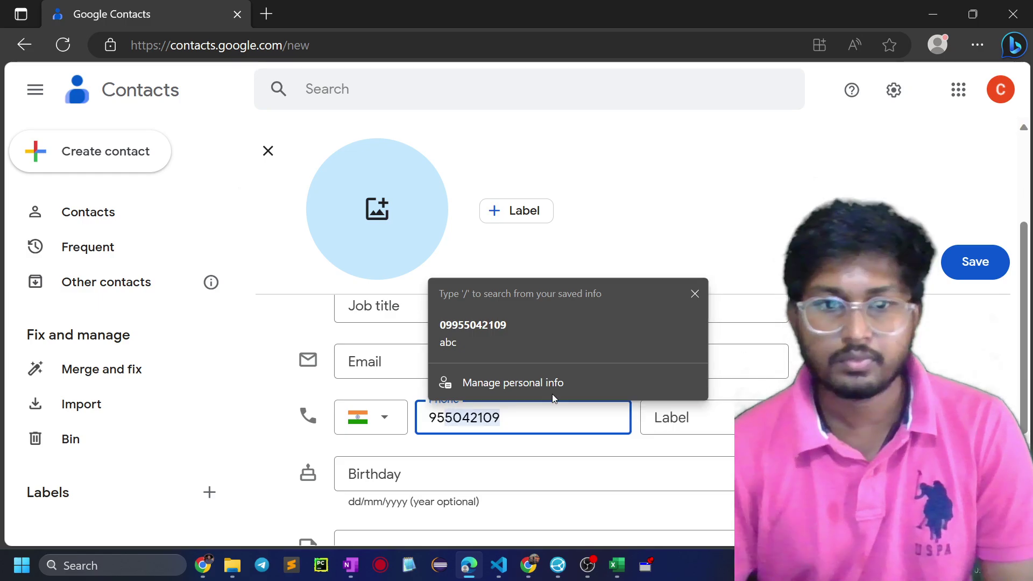
{"action": "key", "text": "Return"}
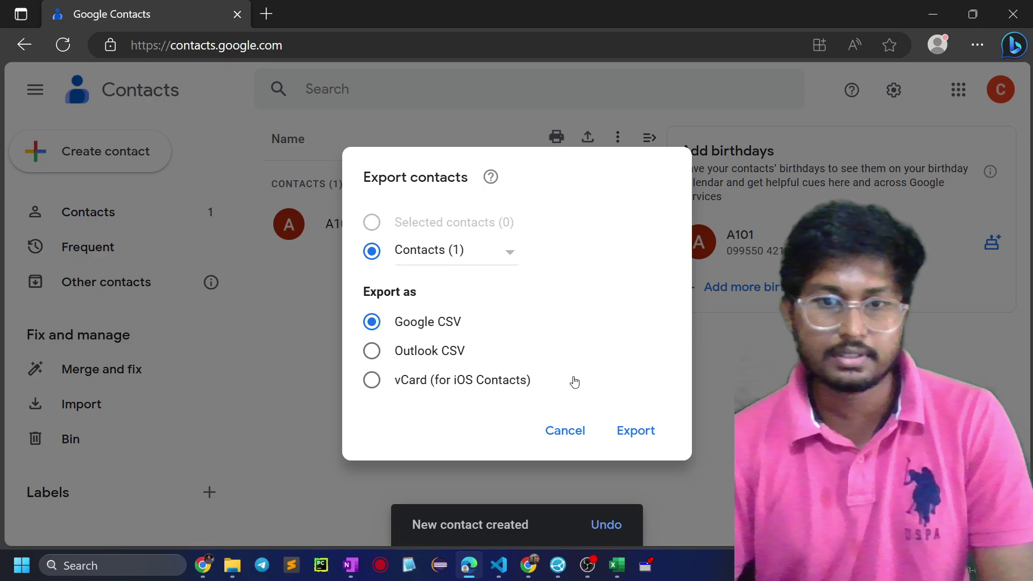
- Export the Google Contacts list as a Google CSV file
{"action": "left_click", "coordinate": [636, 429]}
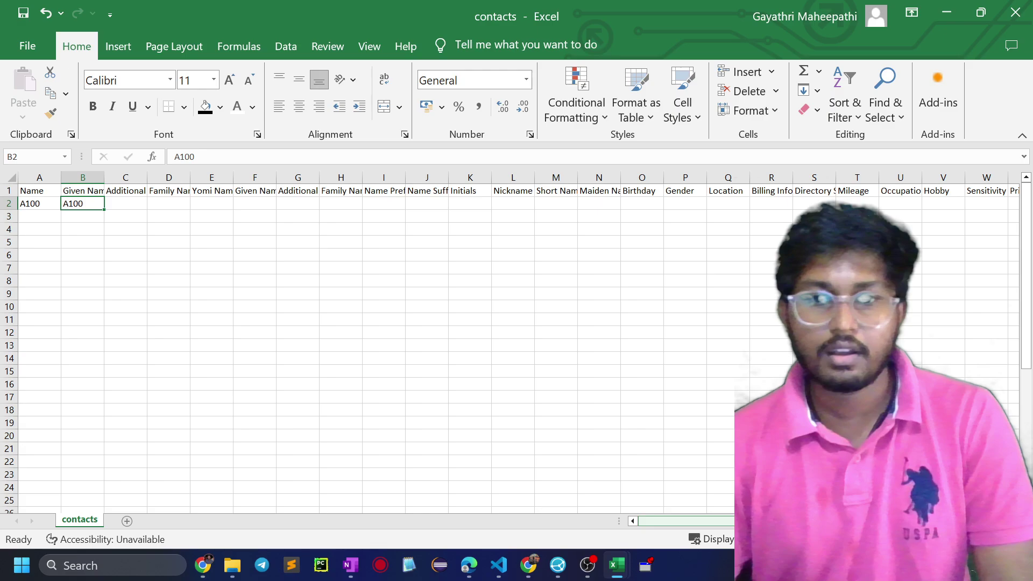
{"action": "key", "text": "ctrl+Right"}
{"action": "key", "text": "ctrl+Right"}
{"action": "key", "text": "Up"}
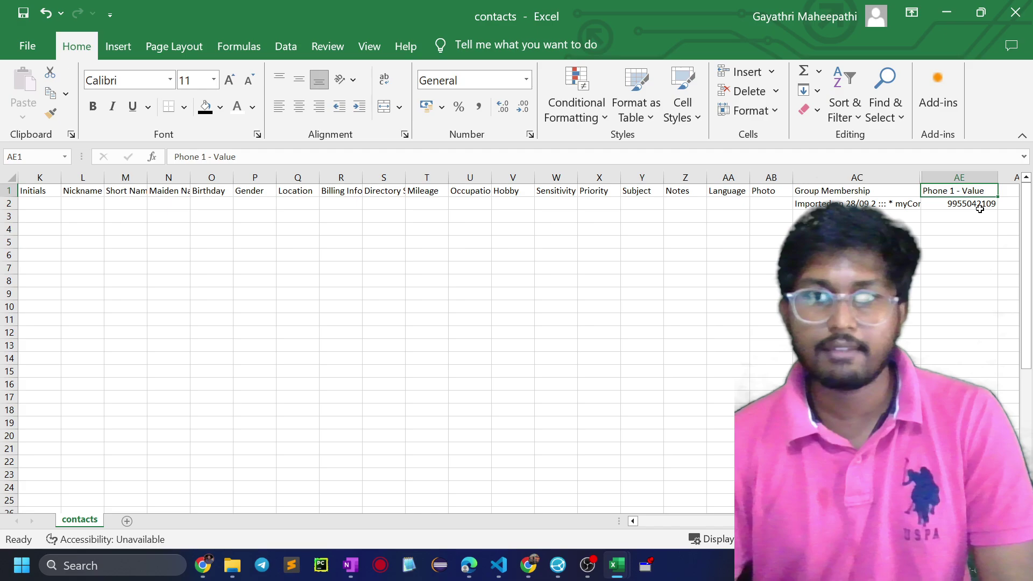
{"action": "scroll", "coordinate": [979, 207], "scroll_direction": "left", "scroll_amount": 10}
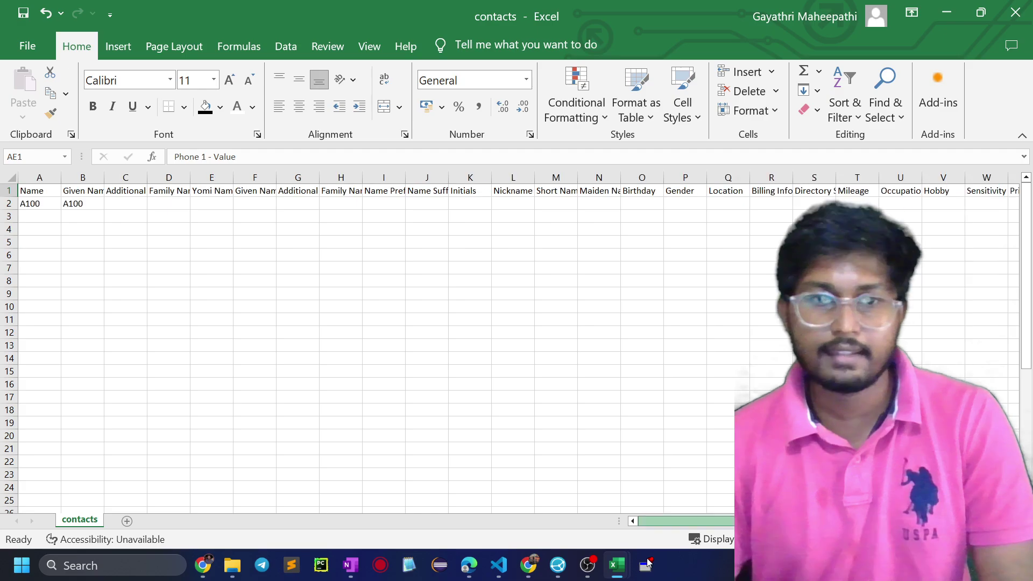
{"action": "left_click", "coordinate": [49, 187]}
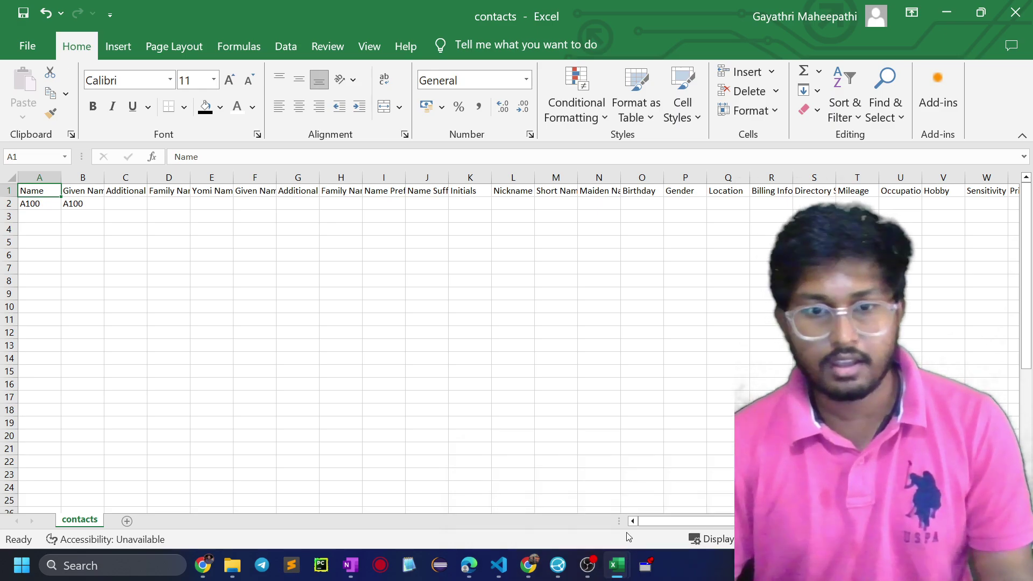
- Copy phone numbers B2:B41 from Book2 into AE2 (Phone 1 - Value) of contacts
{"action": "mouse_move", "coordinate": [616, 565]}
{"action": "left_click", "coordinate": [561, 506]}
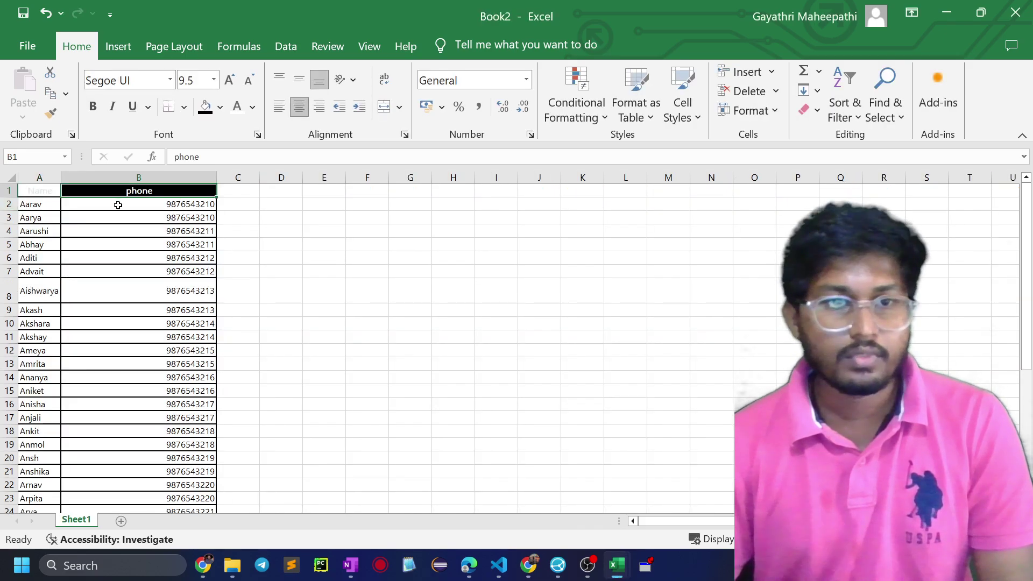
{"action": "left_click_drag", "start_coordinate": [118, 205], "coordinate": [217, 517]}
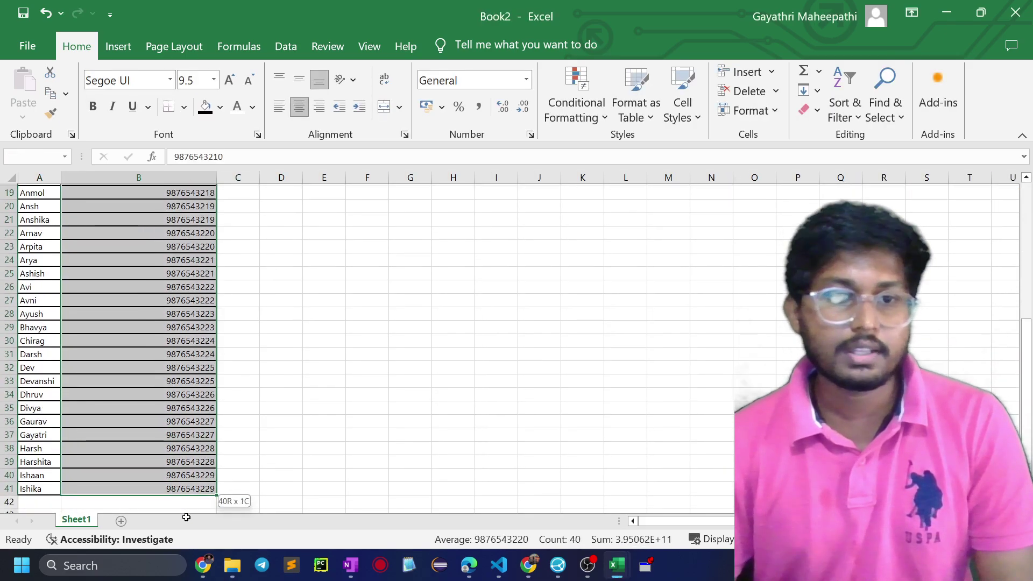
{"action": "left_click_drag", "start_coordinate": [186, 517], "coordinate": [202, 488]}
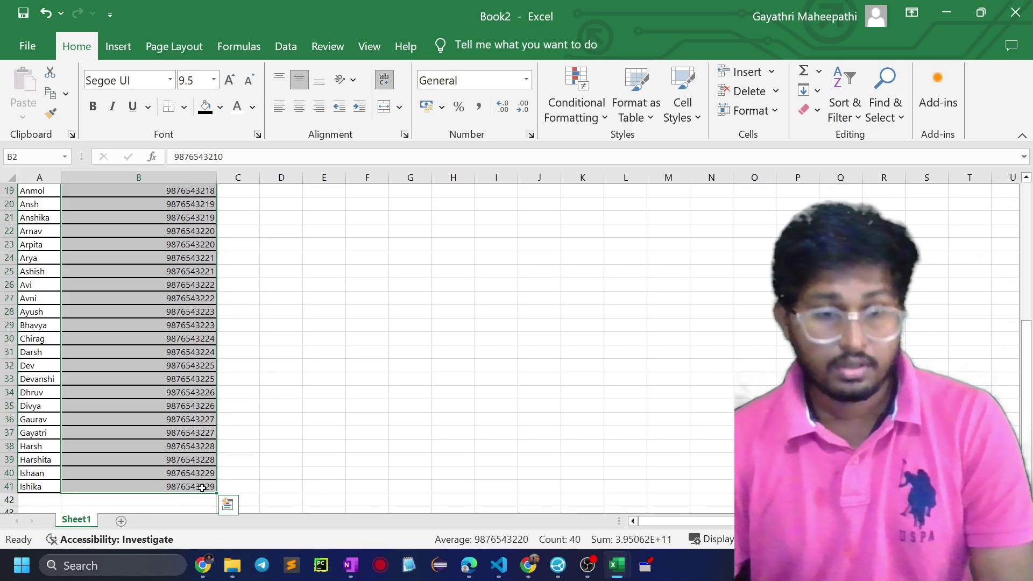
{"action": "key", "text": "ctrl+c"}
{"action": "key", "text": "alt+Tab"}
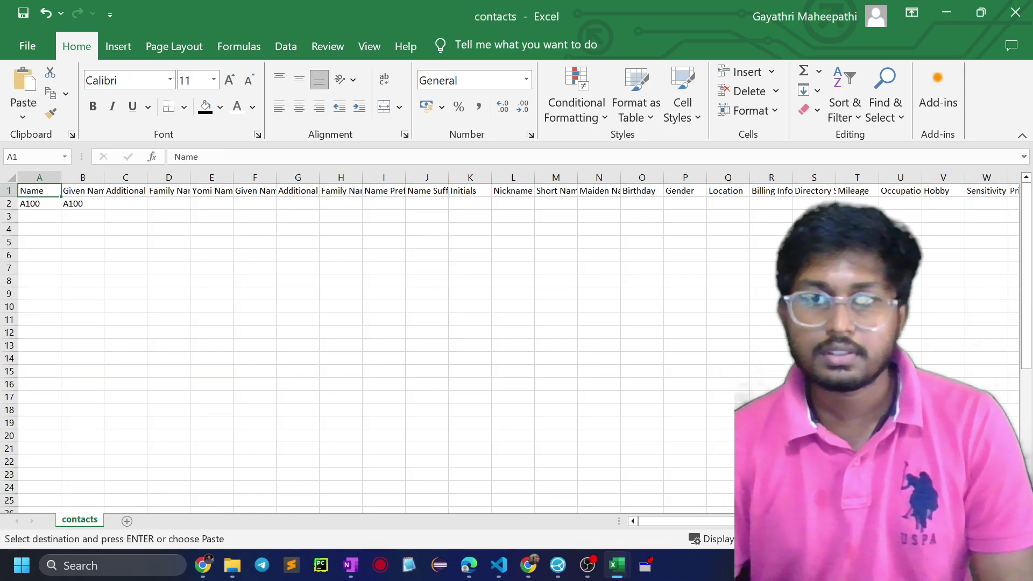
{"action": "scroll", "coordinate": [974, 276], "scroll_direction": "right", "scroll_amount": 5}
{"action": "scroll", "coordinate": [973, 276], "scroll_direction": "right", "scroll_amount": 2}
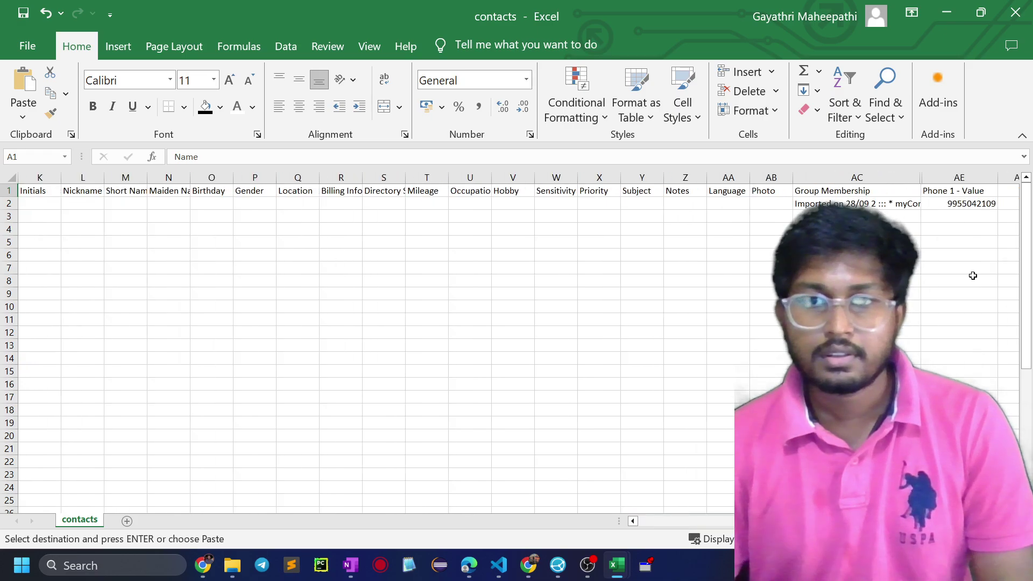
{"action": "left_click", "coordinate": [957, 203]}
{"action": "key", "text": "ctrl+v"}
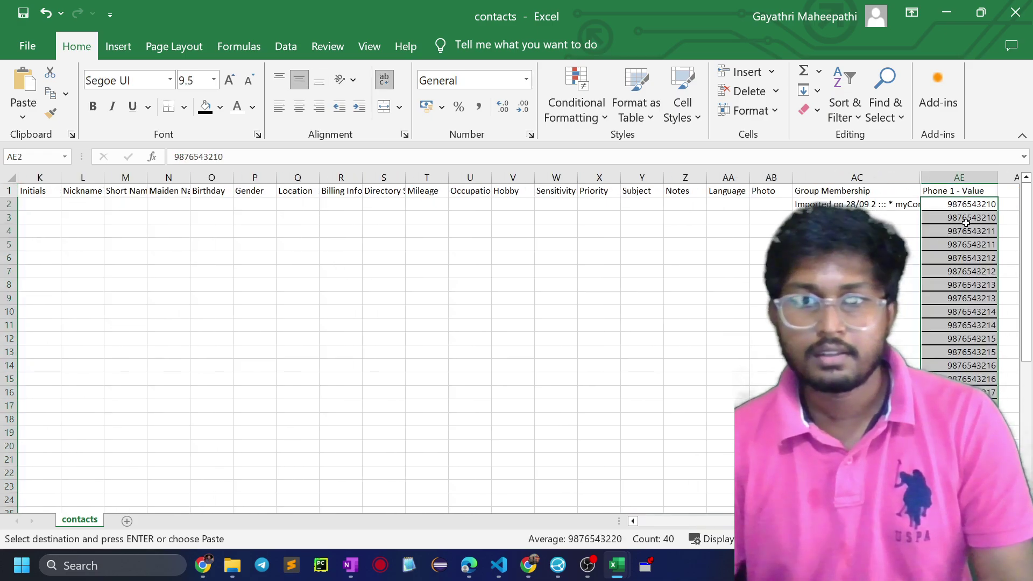
- Fill the Group Membership entry in AC2 down to row 41
{"action": "left_click", "coordinate": [864, 205]}
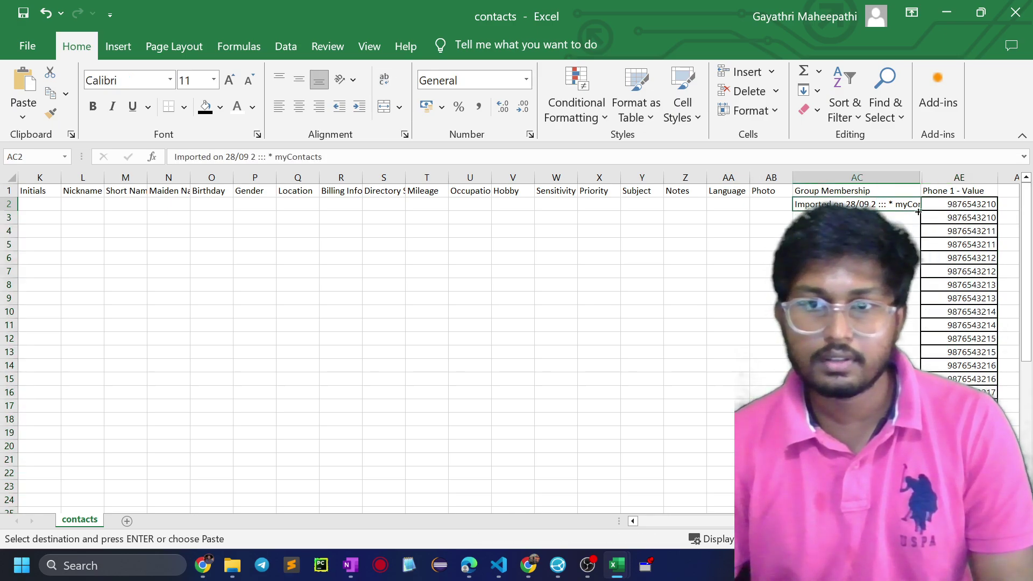
{"action": "left_click_drag", "start_coordinate": [918, 212], "coordinate": [888, 517]}
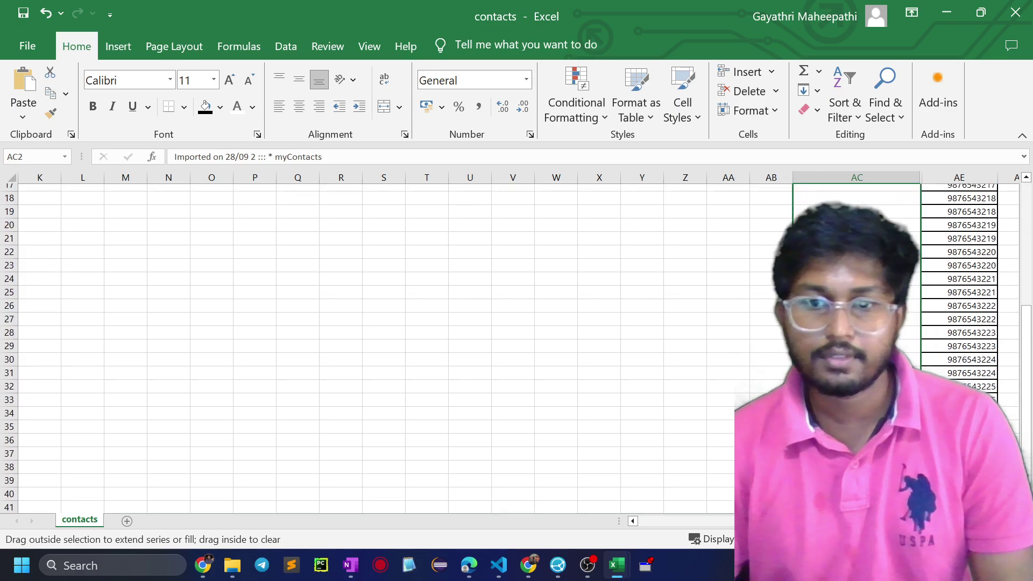
{"action": "left_click_drag", "start_coordinate": [887, 517], "coordinate": [887, 517]}
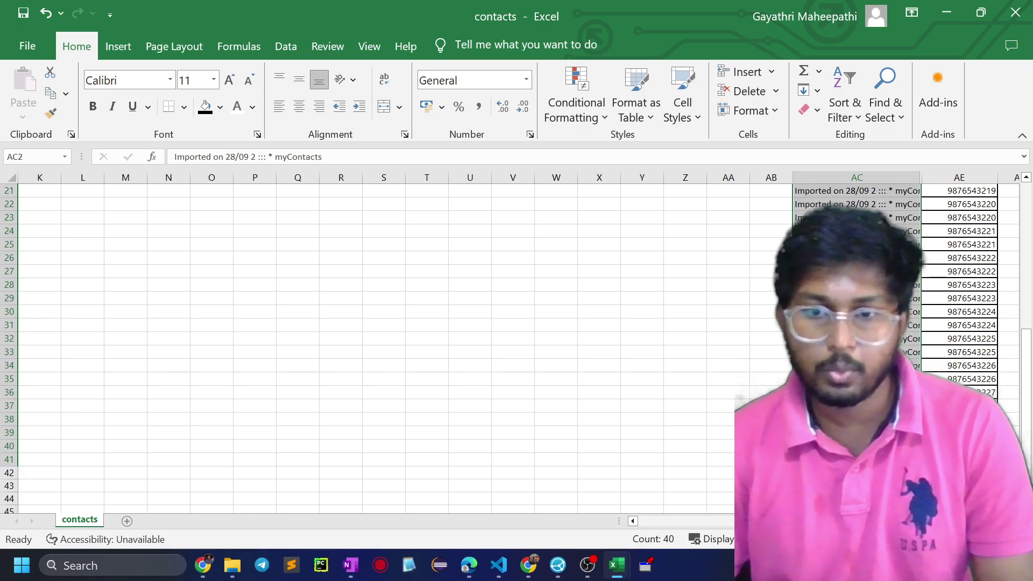
{"action": "scroll", "coordinate": [363, 348], "scroll_direction": "left", "scroll_amount": 5}
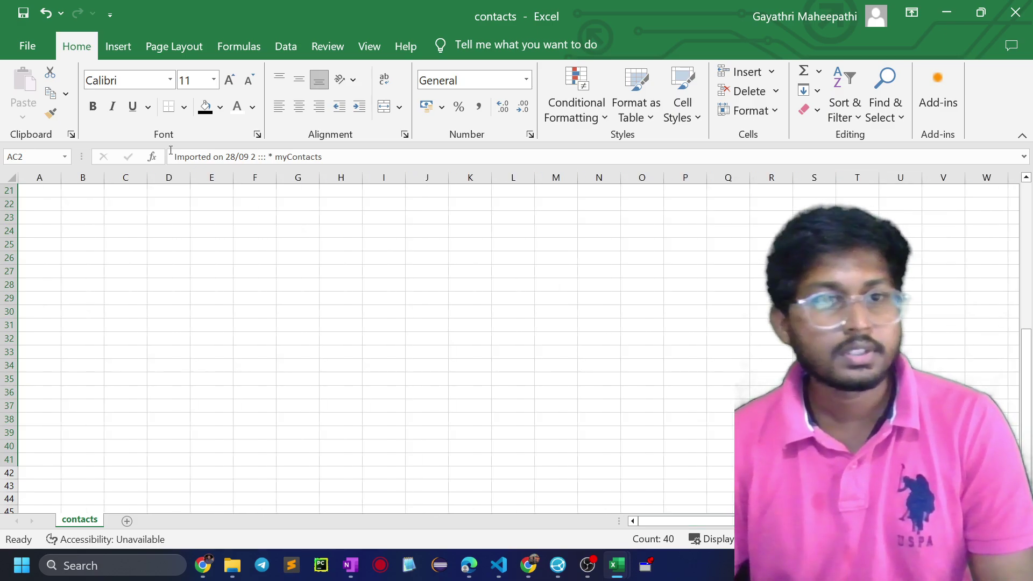
{"action": "scroll", "coordinate": [192, 229], "scroll_direction": "up", "scroll_amount": 7}
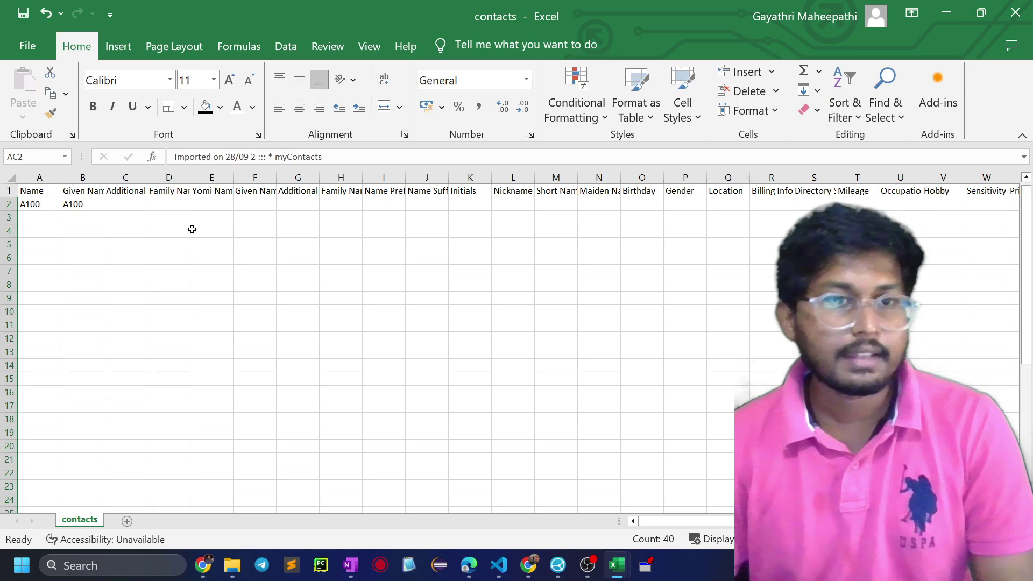
- Fill names A100–A139 down the Name and Given Name columns to row 41
{"action": "left_click", "coordinate": [32, 207]}
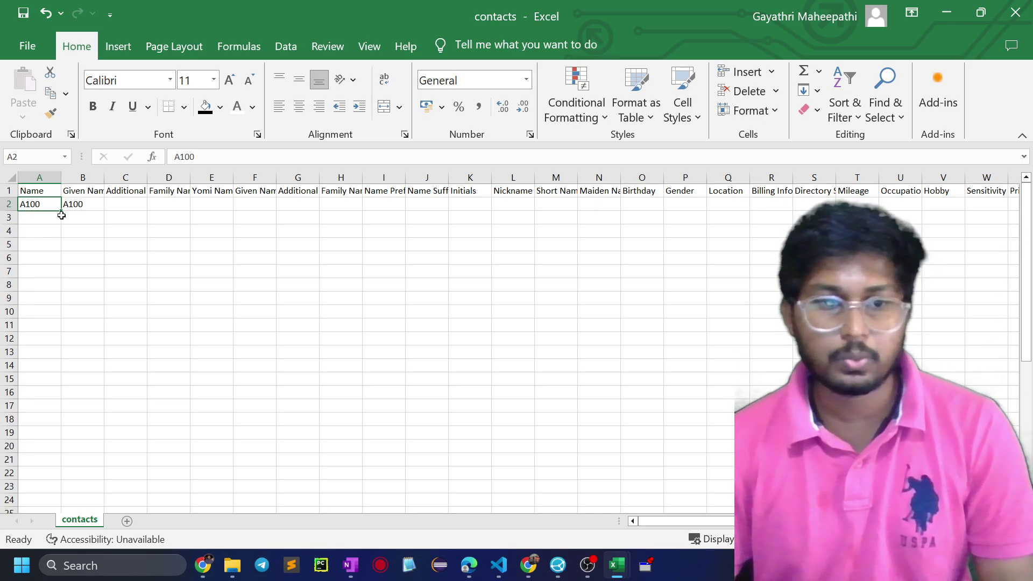
{"action": "left_click_drag", "start_coordinate": [60, 214], "coordinate": [64, 526]}
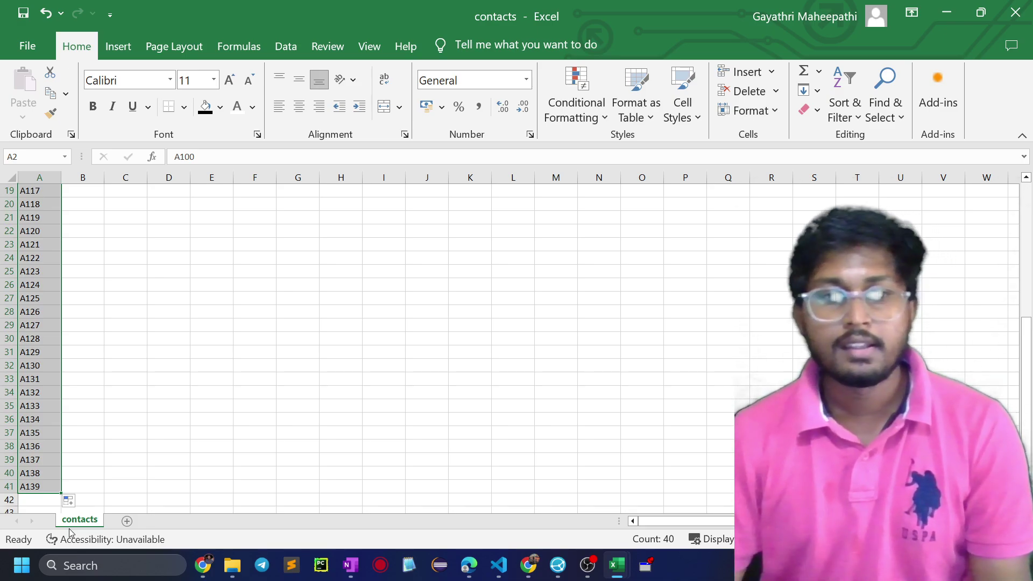
{"action": "scroll", "coordinate": [162, 392], "scroll_direction": "up", "scroll_amount": 6}
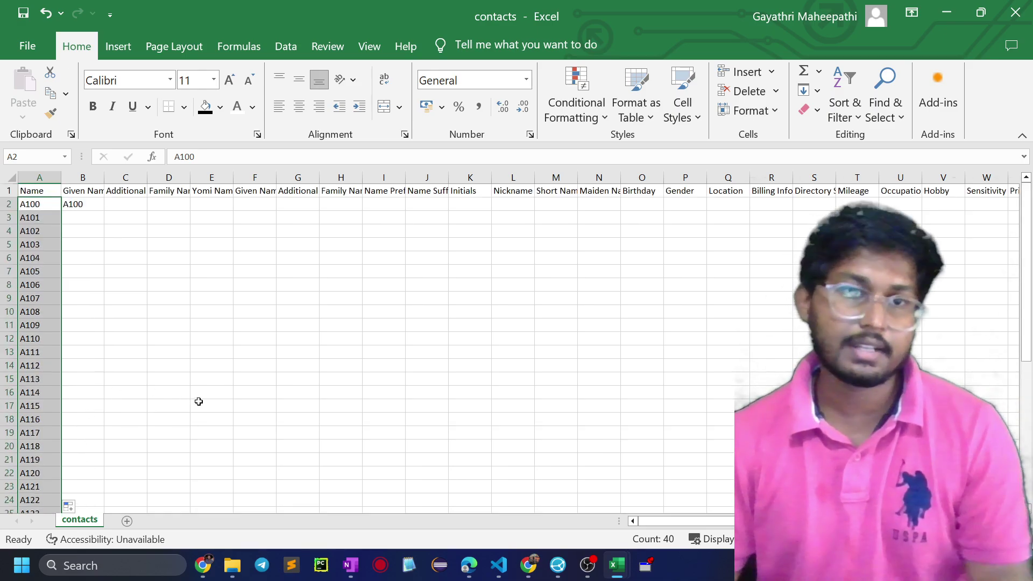
{"action": "left_click", "coordinate": [95, 205]}
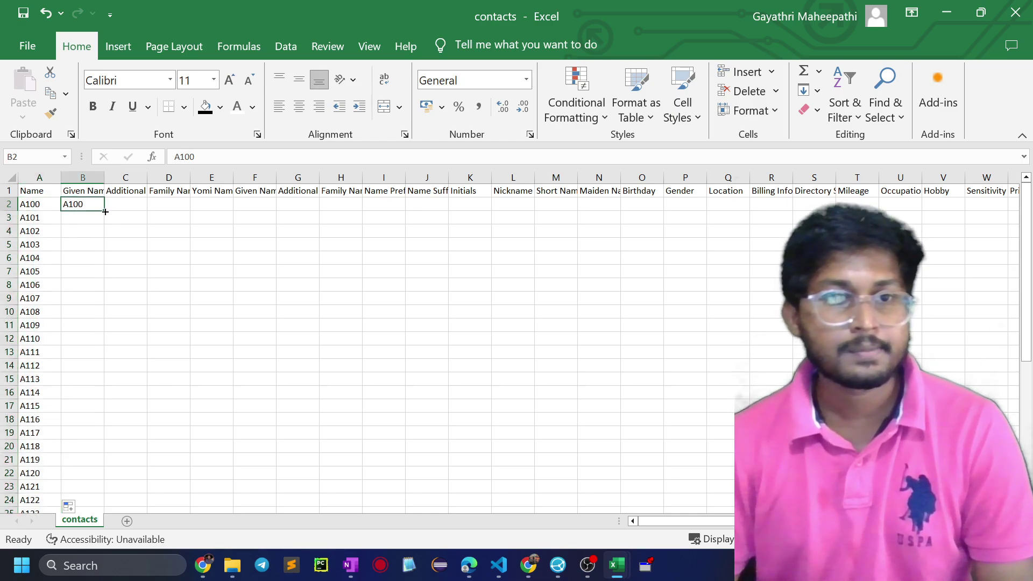
{"action": "mouse_move", "coordinate": [105, 211]}
{"action": "left_mouse_down"}
{"action": "mouse_move", "coordinate": [168, 578]}
{"action": "mouse_move", "coordinate": [123, 494]}
{"action": "left_mouse_up"}
{"action": "scroll", "coordinate": [119, 404], "scroll_direction": "up", "scroll_amount": 6}
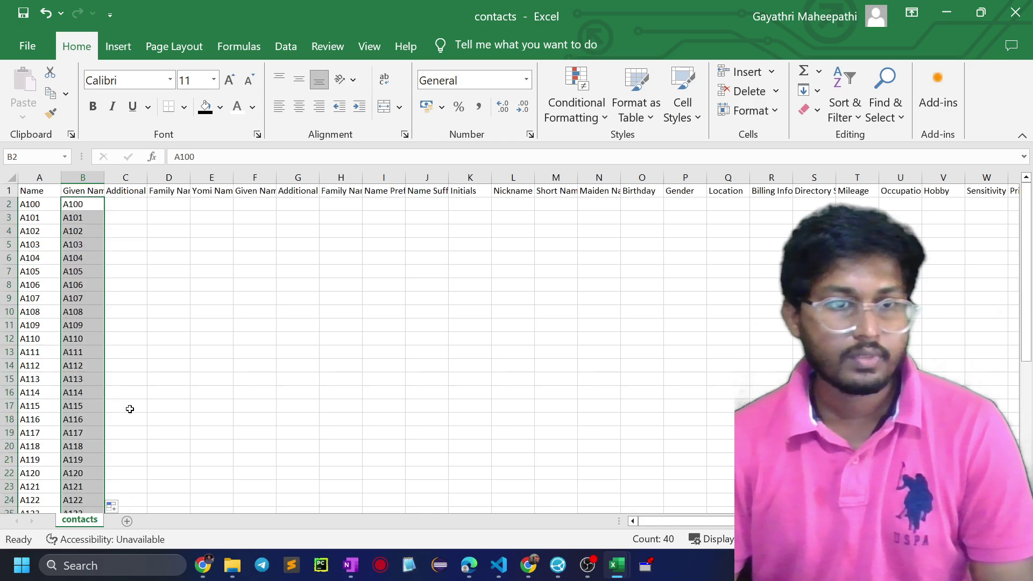
{"action": "scroll", "coordinate": [143, 407], "scroll_direction": "down", "scroll_amount": 8}
{"action": "scroll", "coordinate": [142, 407], "scroll_direction": "down", "scroll_amount": 5}
{"action": "scroll", "coordinate": [143, 407], "scroll_direction": "up", "scroll_amount": 5}
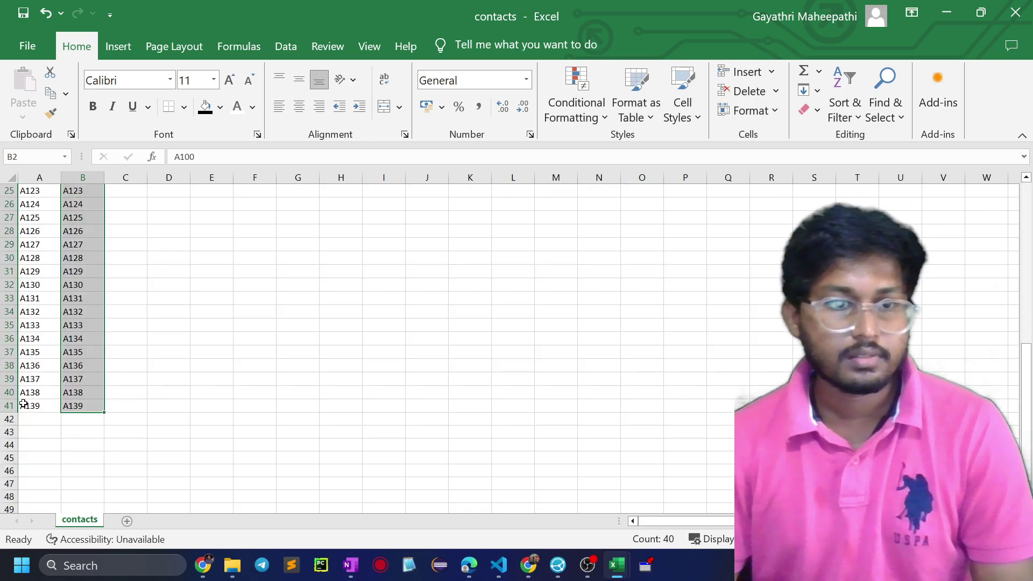
{"action": "left_click", "coordinate": [9, 406]}
{"action": "mouse_move", "coordinate": [678, 520]}
{"action": "left_mouse_down"}
{"action": "mouse_move", "coordinate": [611, 519]}
{"action": "mouse_move", "coordinate": [320, 426]}
{"action": "left_mouse_up"}
- Keep the contacts file in CSV format, restore Excel, and switch to Google Contacts
{"action": "left_click", "coordinate": [318, 419]}
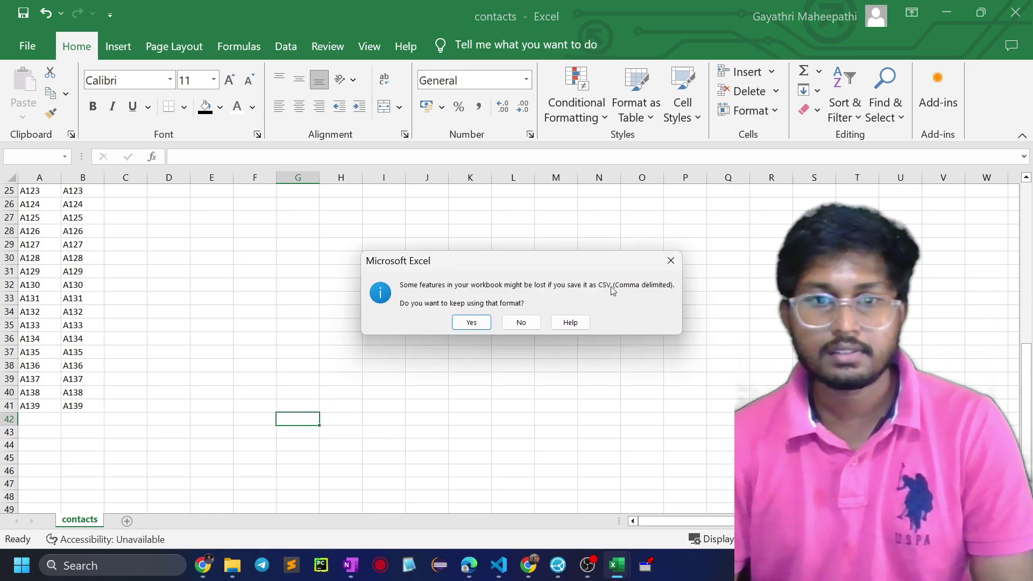
{"action": "left_click", "coordinate": [475, 322]}
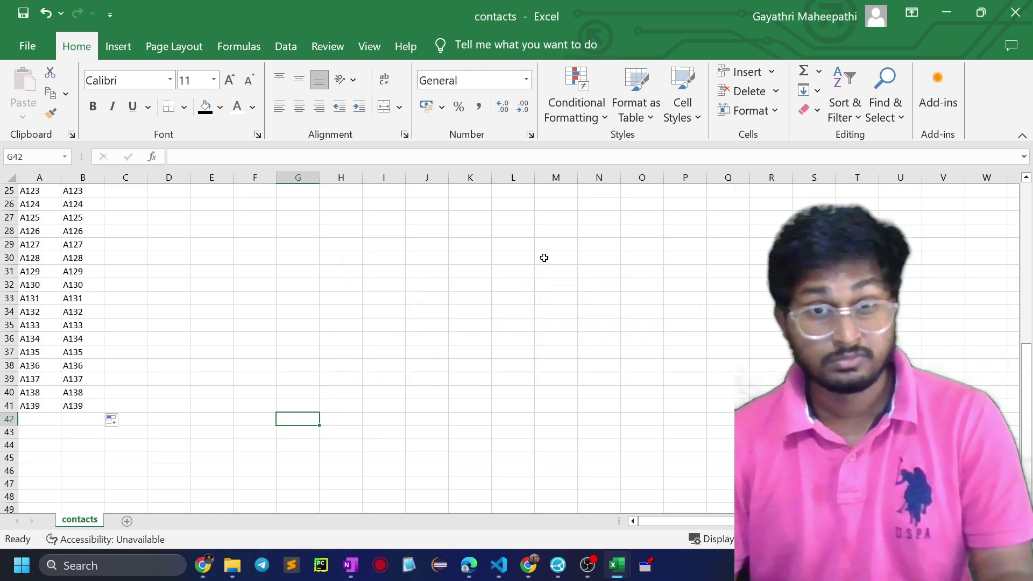
{"action": "left_click", "coordinate": [980, 13]}
{"action": "key", "text": "alt+Tab"}
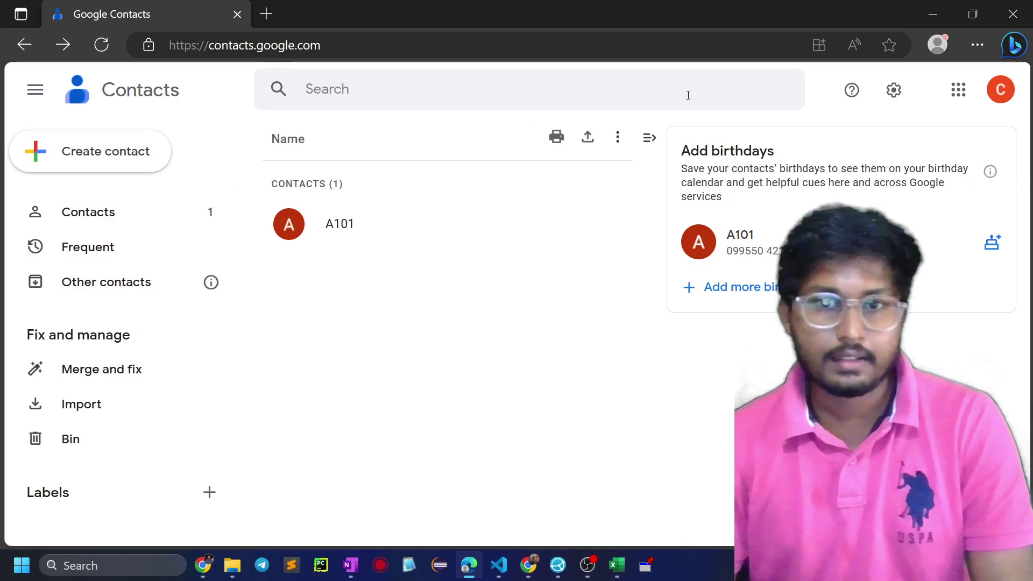
- Import contacts.csv from the Downloads folder into Google Contacts
{"action": "left_click", "coordinate": [121, 408]}
{"action": "left_click", "coordinate": [428, 304]}
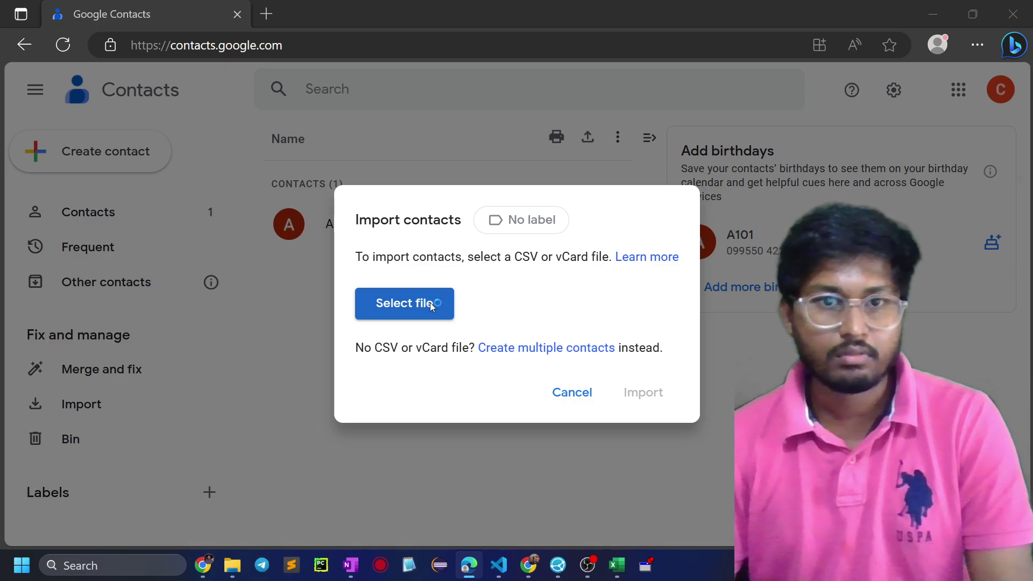
{"action": "left_click", "coordinate": [430, 303]}
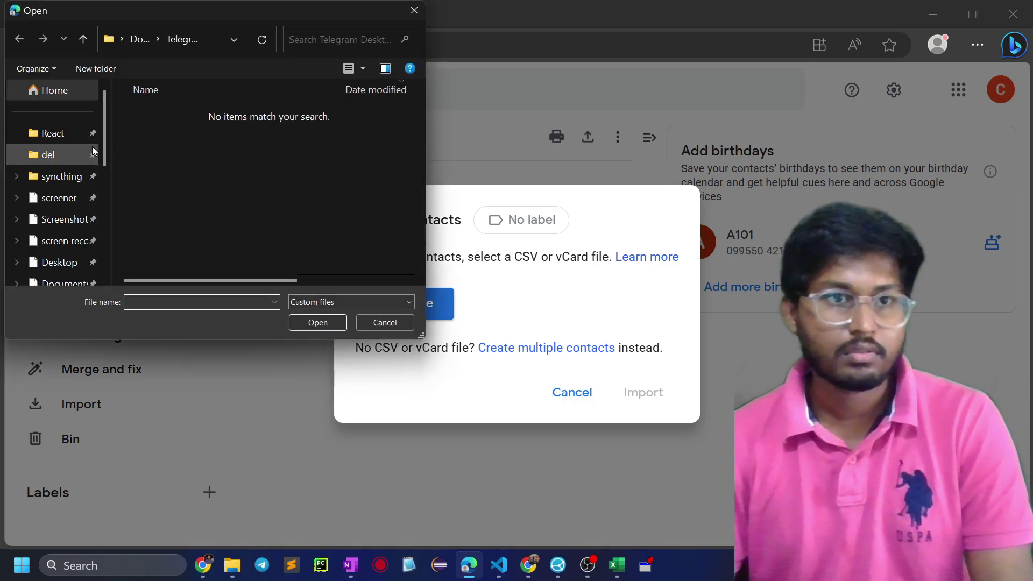
{"action": "scroll", "coordinate": [73, 177], "scroll_direction": "up", "scroll_amount": 5}
{"action": "scroll", "coordinate": [68, 202], "scroll_direction": "down", "scroll_amount": 3}
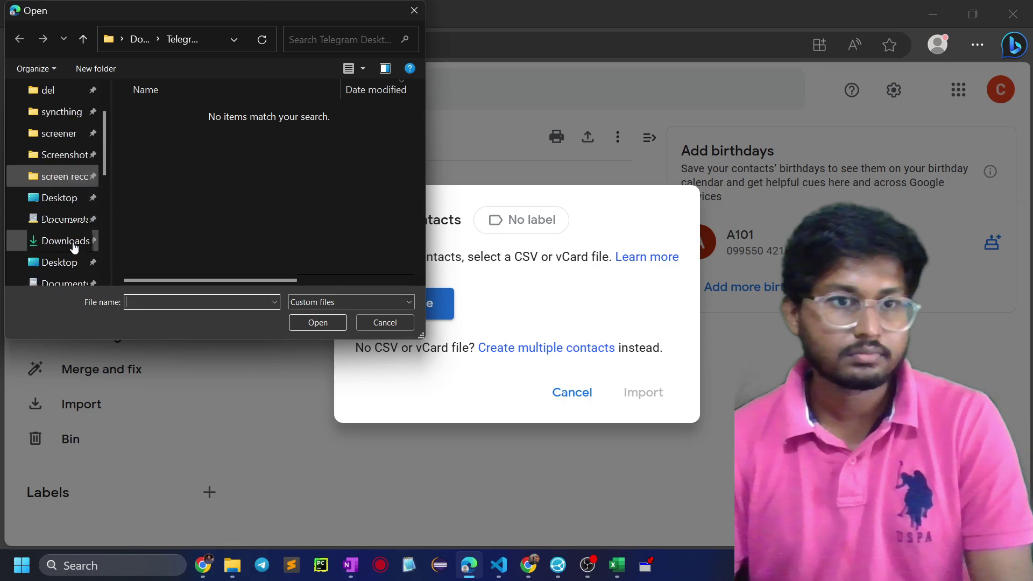
{"action": "scroll", "coordinate": [67, 200], "scroll_direction": "down", "scroll_amount": 3}
{"action": "left_click", "coordinate": [64, 198]}
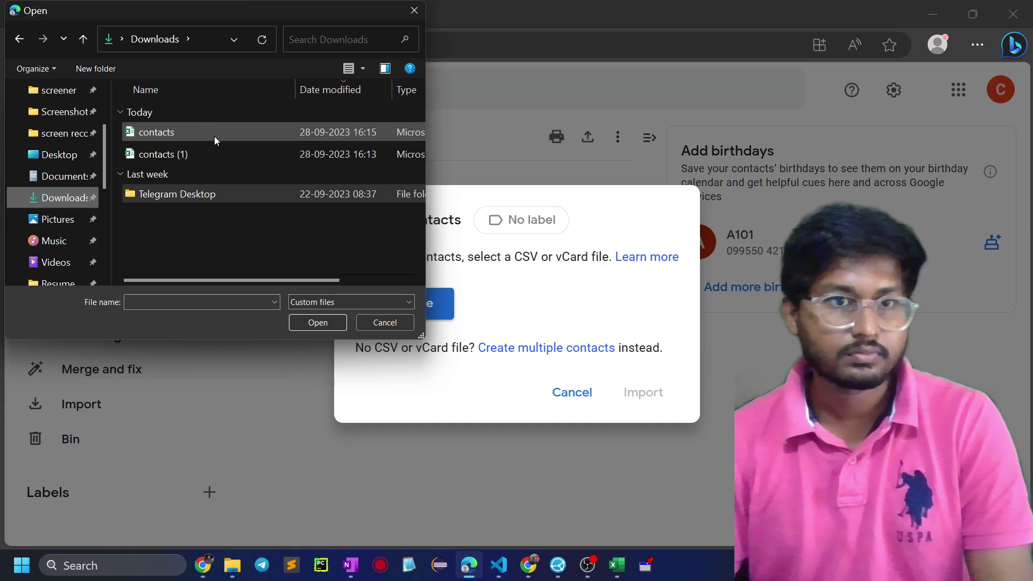
{"action": "key", "text": "Escape"}
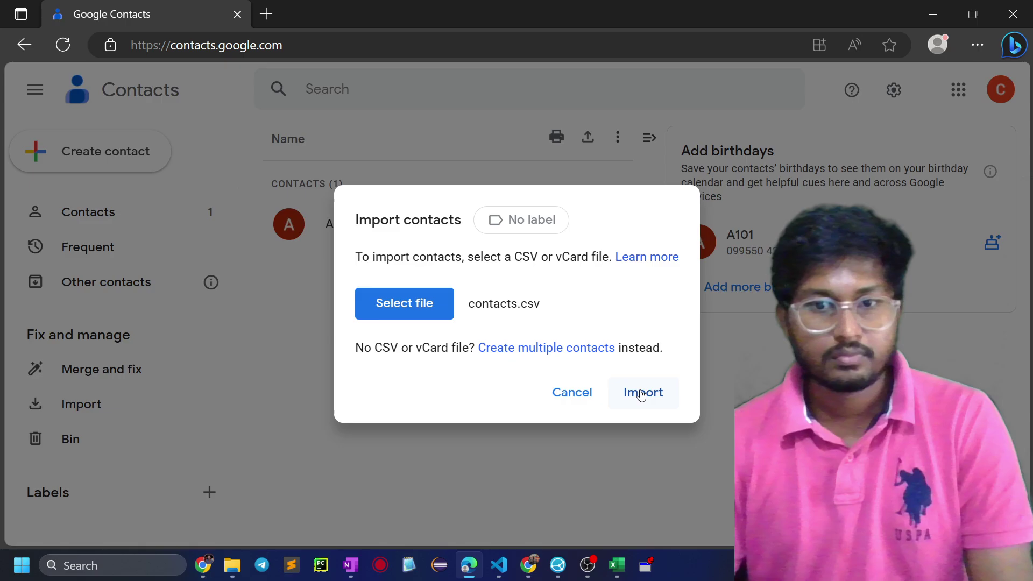
{"action": "left_click", "coordinate": [641, 394]}
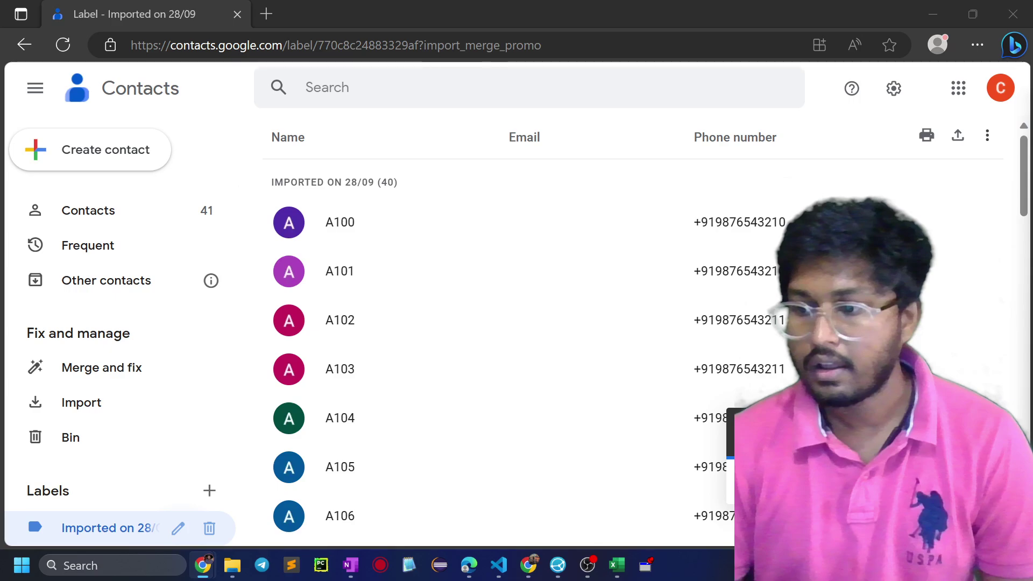
- Bring the ScreenStream phone mirror window to the front
{"action": "left_click", "coordinate": [529, 564]}
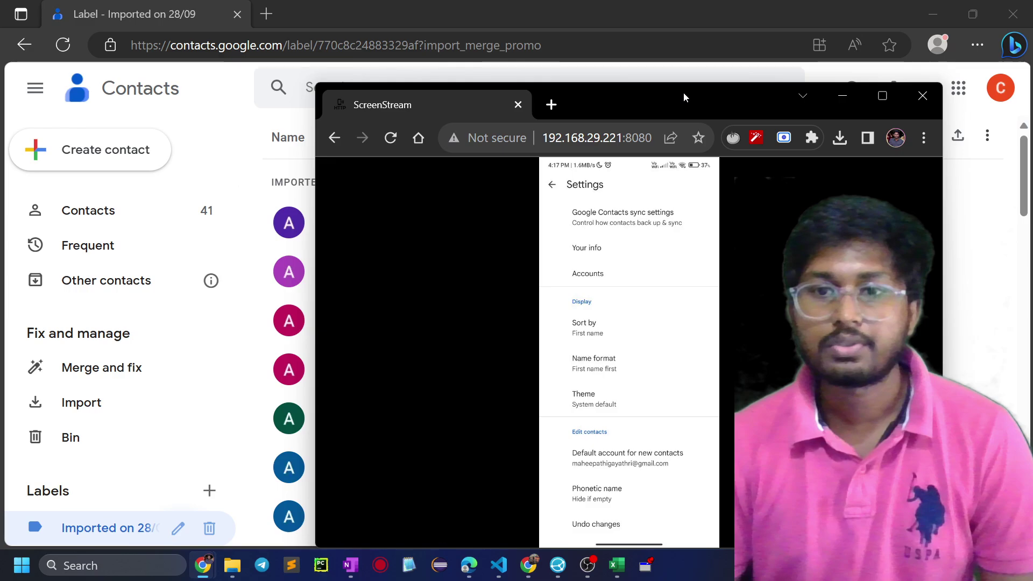
- Maximize the phone stream and compare its 41 synced contacts against the imported Google Contacts list
{"action": "double_click", "coordinate": [683, 92]}
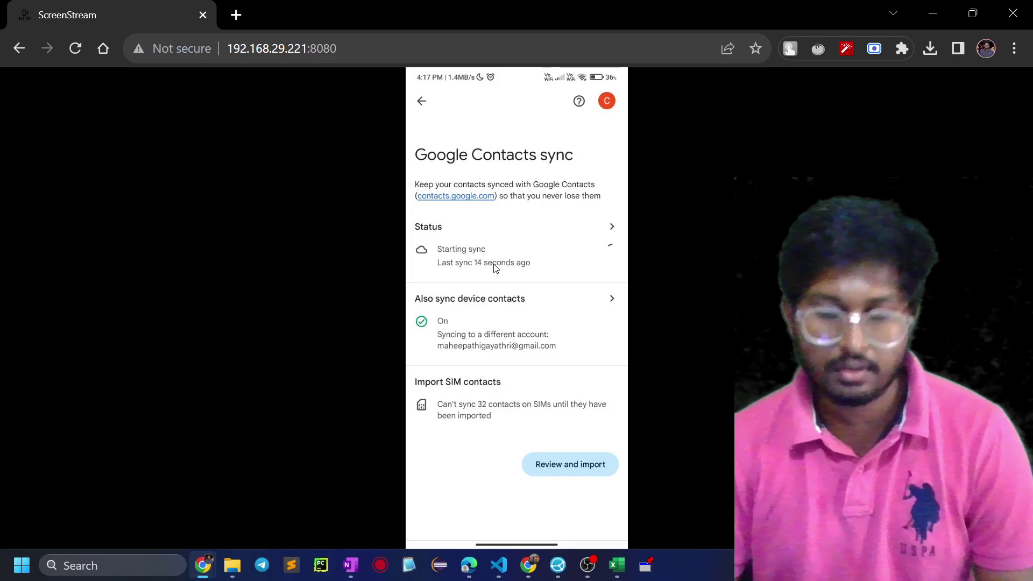
{"action": "key", "text": "alt+Tab"}
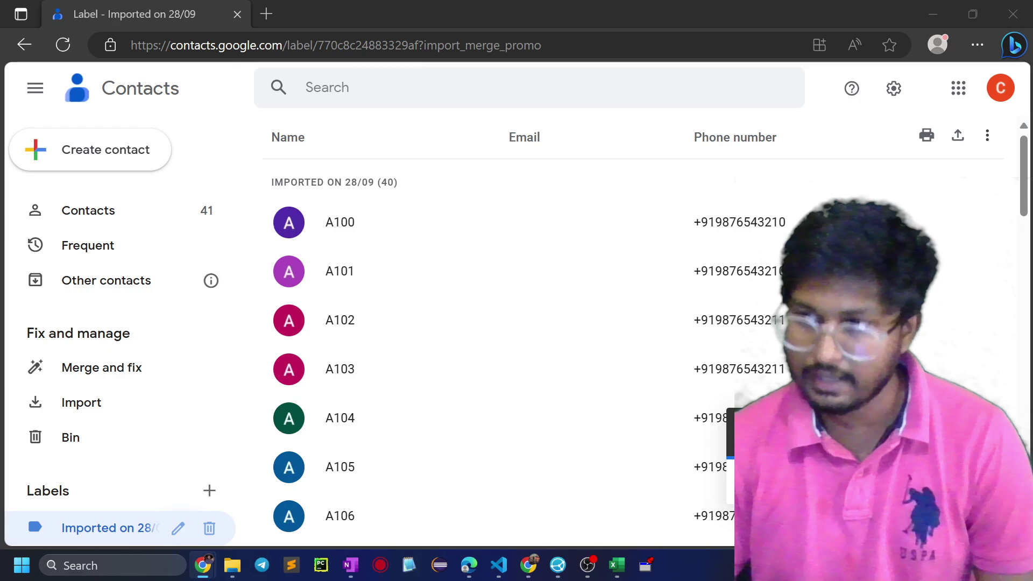
{"action": "key", "text": "alt+Tab"}
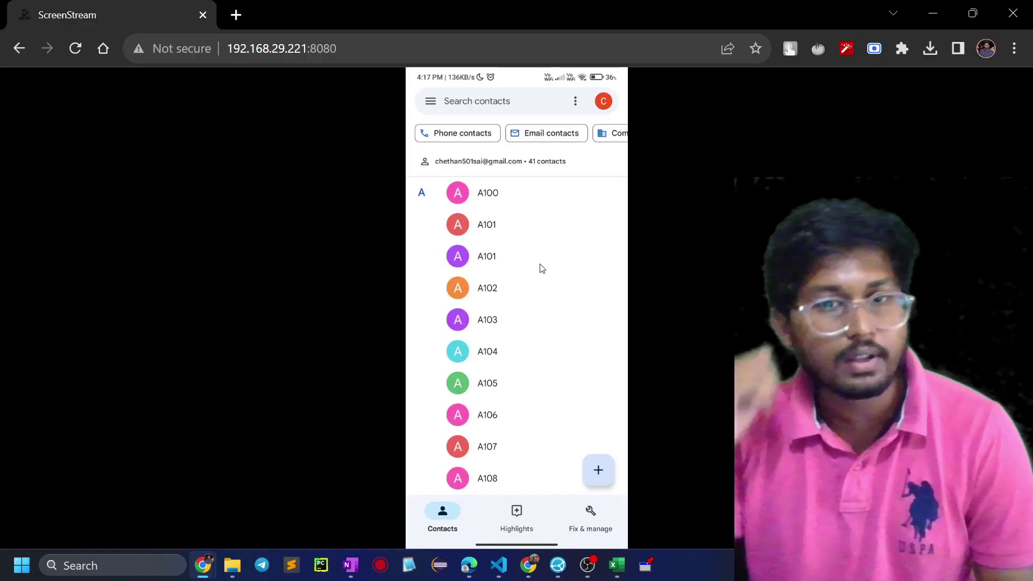
{"action": "key", "text": "alt+Tab"}
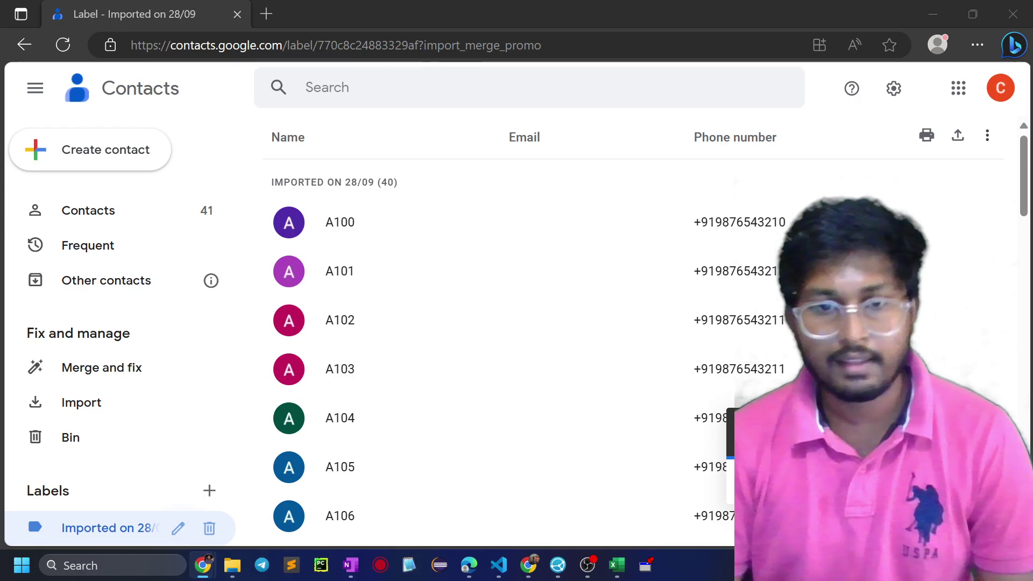
{"action": "key", "text": "alt+Tab"}
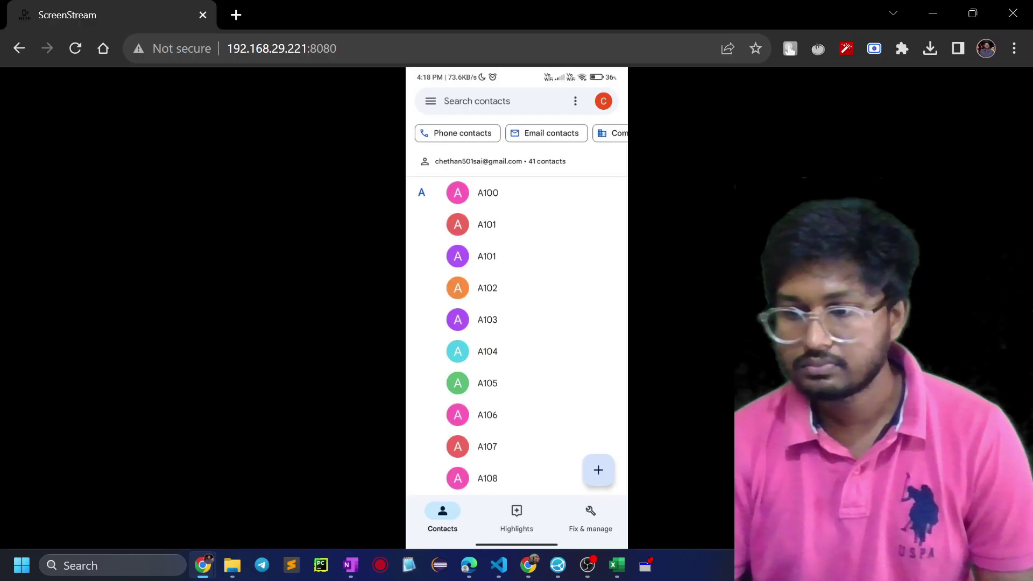
{"action": "key", "text": "ctrl+n"}
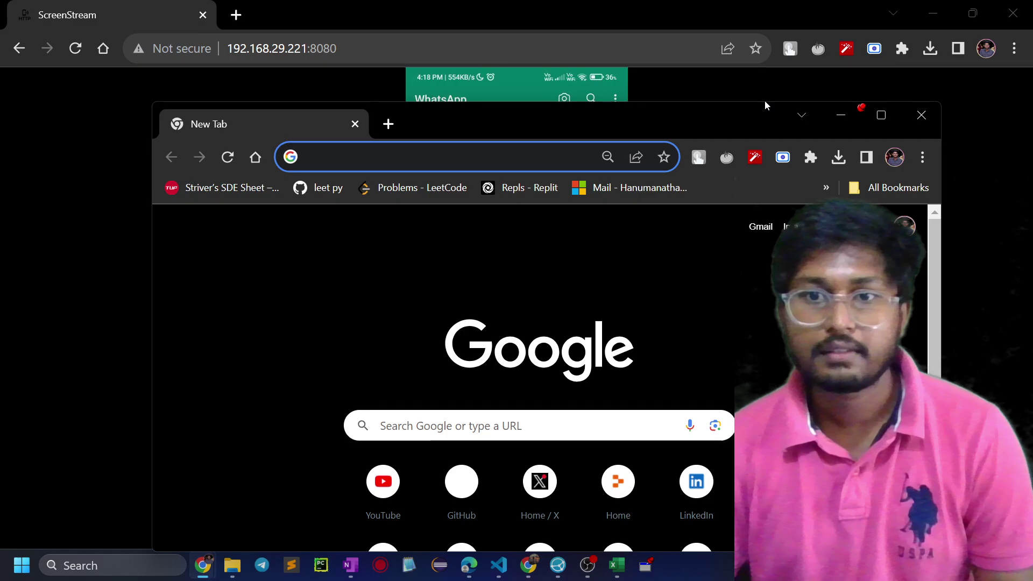
- Move and resize the new browser window so WhatsApp's new-group participant list with A118 shows
{"action": "left_click_drag", "start_coordinate": [764, 100], "coordinate": [800, 122]}
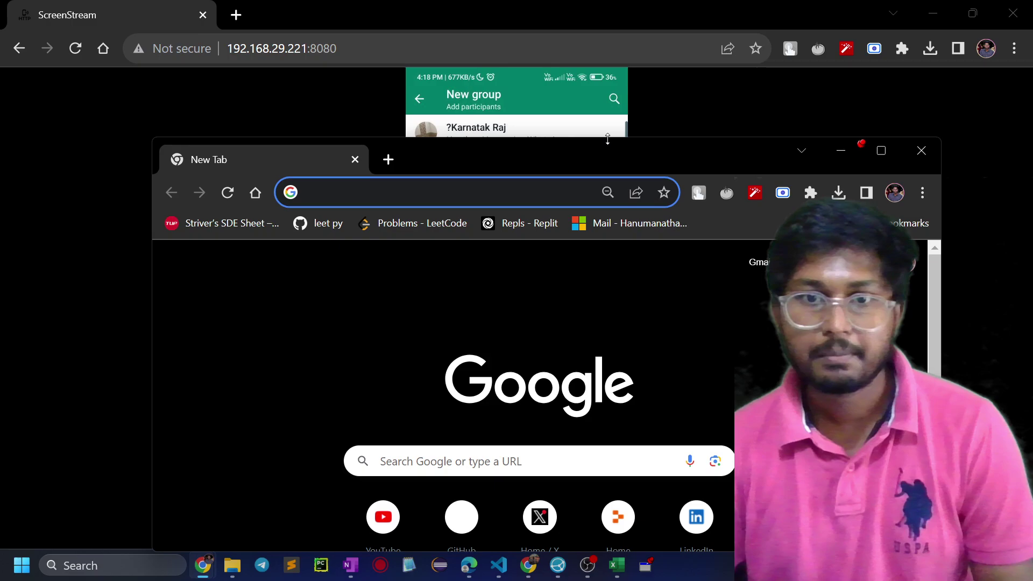
{"action": "left_click_drag", "start_coordinate": [606, 140], "coordinate": [630, 119]}
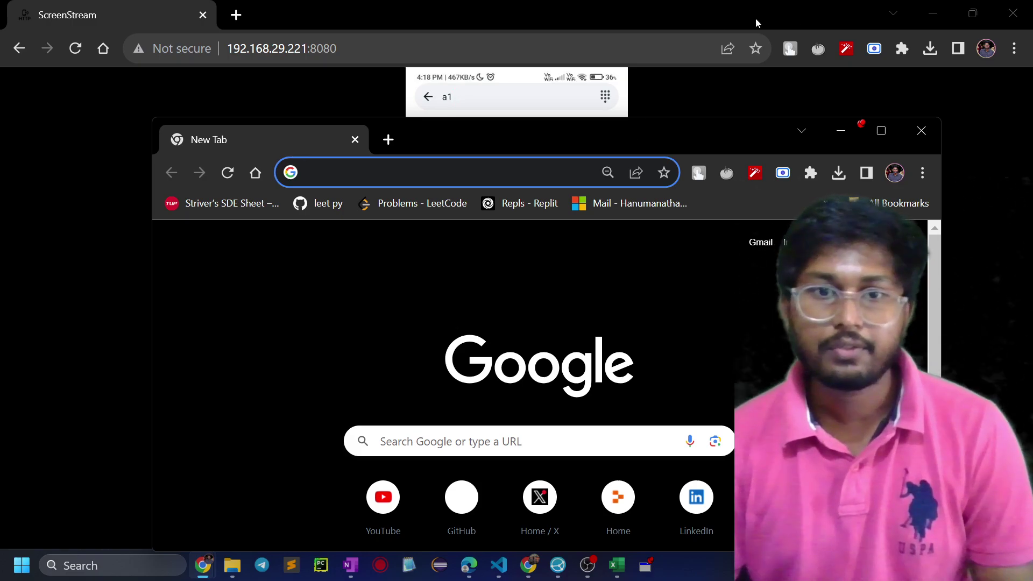
{"action": "left_click_drag", "start_coordinate": [579, 125], "coordinate": [579, 233]}
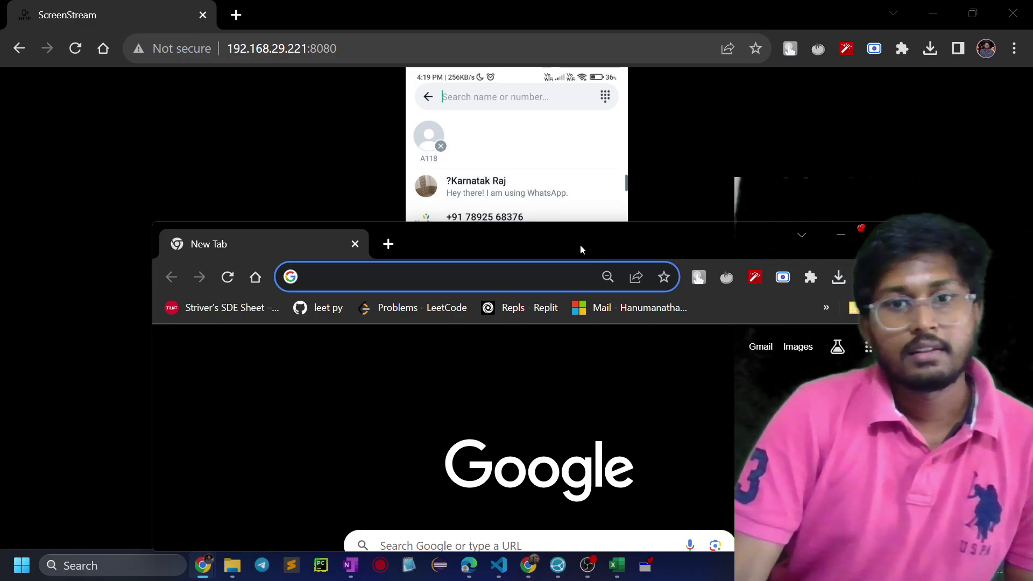
{"action": "left_click_drag", "start_coordinate": [579, 245], "coordinate": [565, 205]}
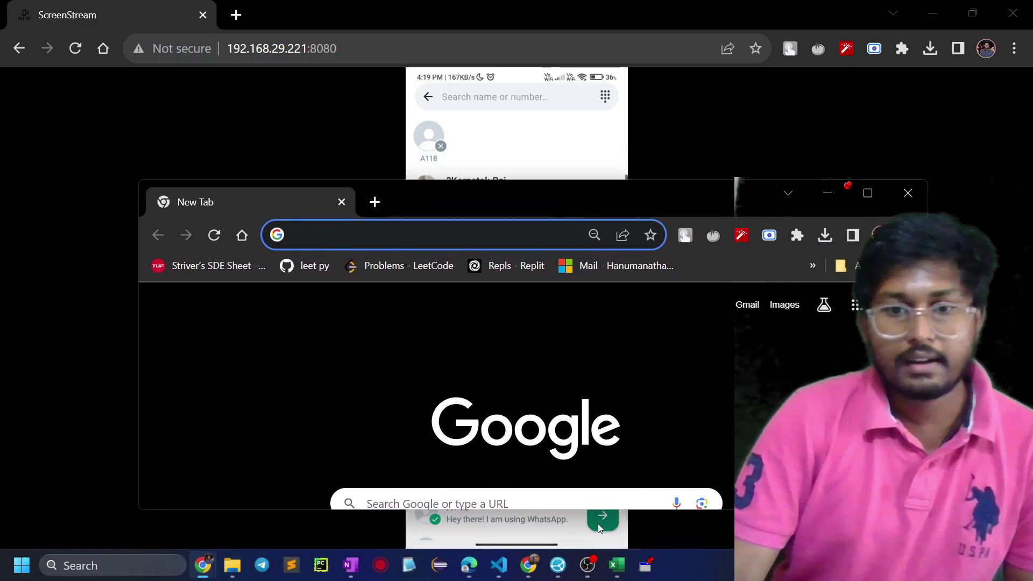